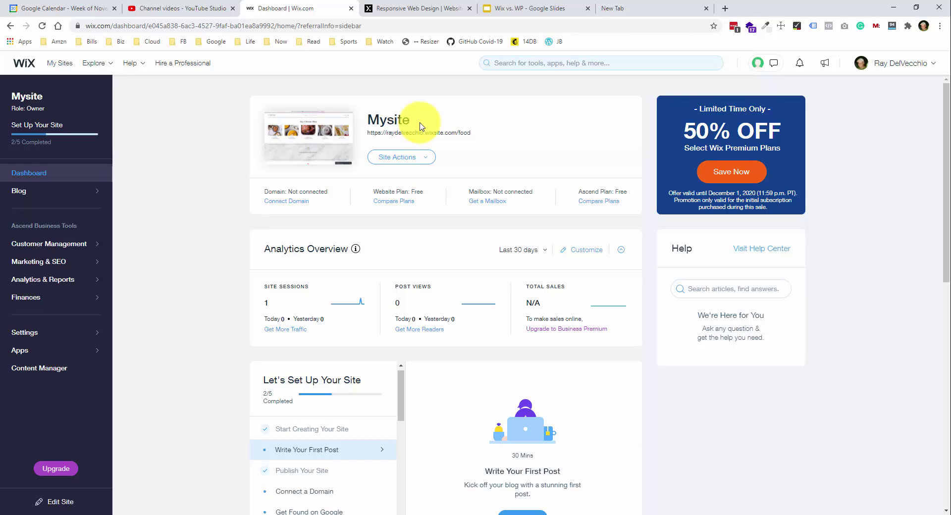
# - Open Mysite for editing in the Wix website editor
pyautogui.click(427, 161)
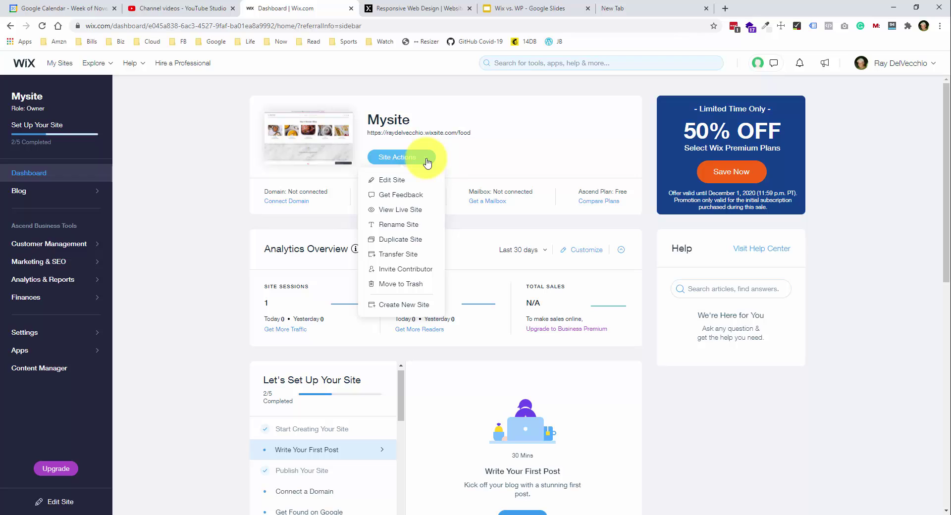
pyautogui.click(412, 180)
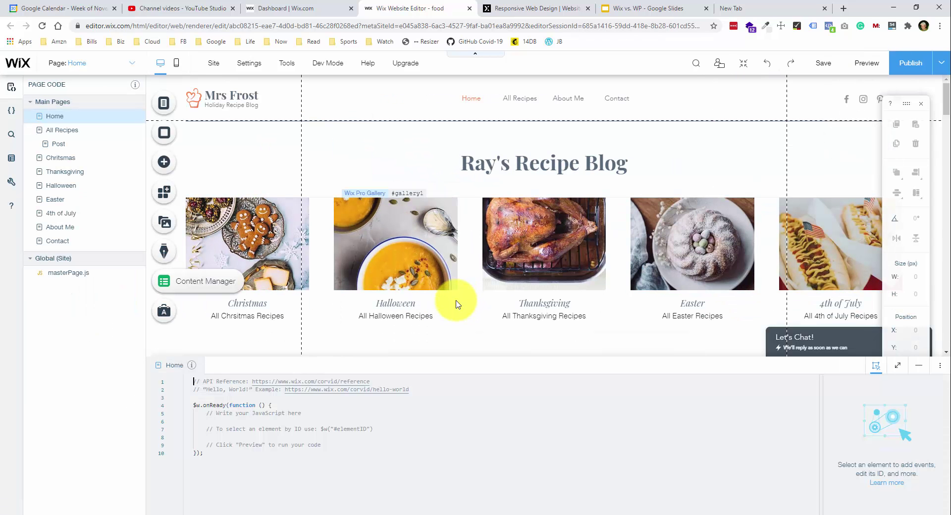
pyautogui.click(281, 408)
pyautogui.click(243, 459)
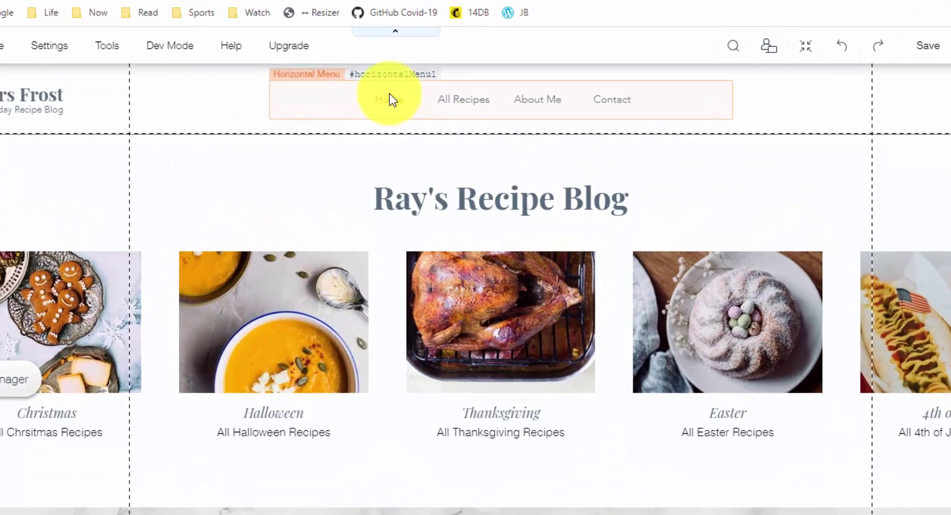
# - Try left text alignment in the header menu's layout settings and set the text back to centred
pyautogui.click(456, 94)
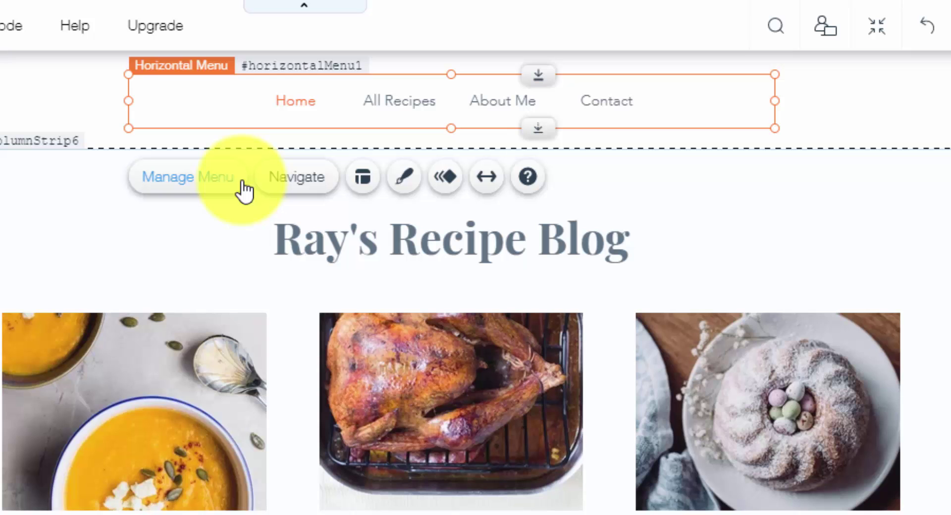
pyautogui.click(364, 183)
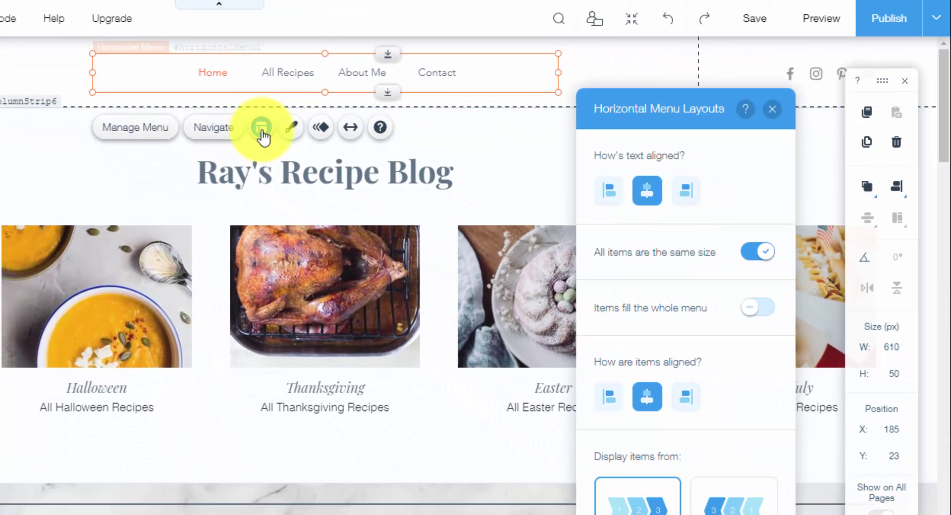
pyautogui.click(619, 196)
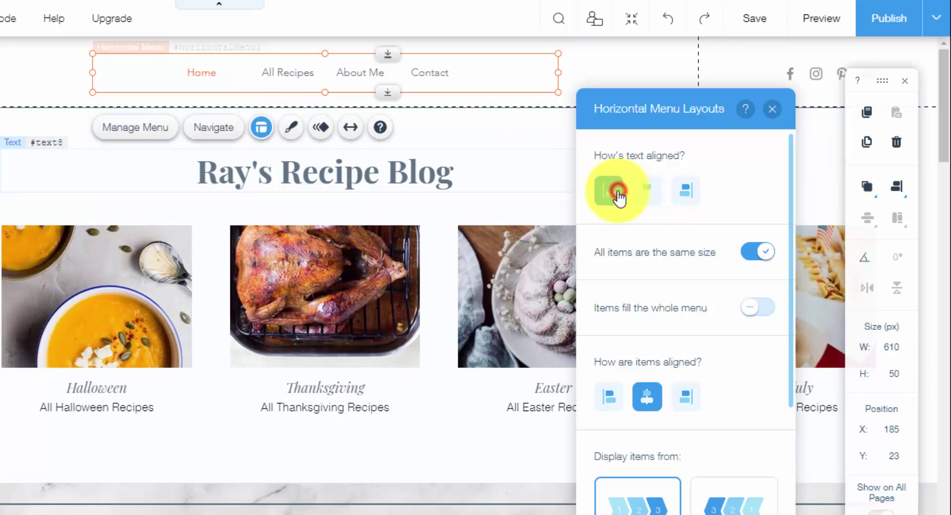
pyautogui.click(654, 193)
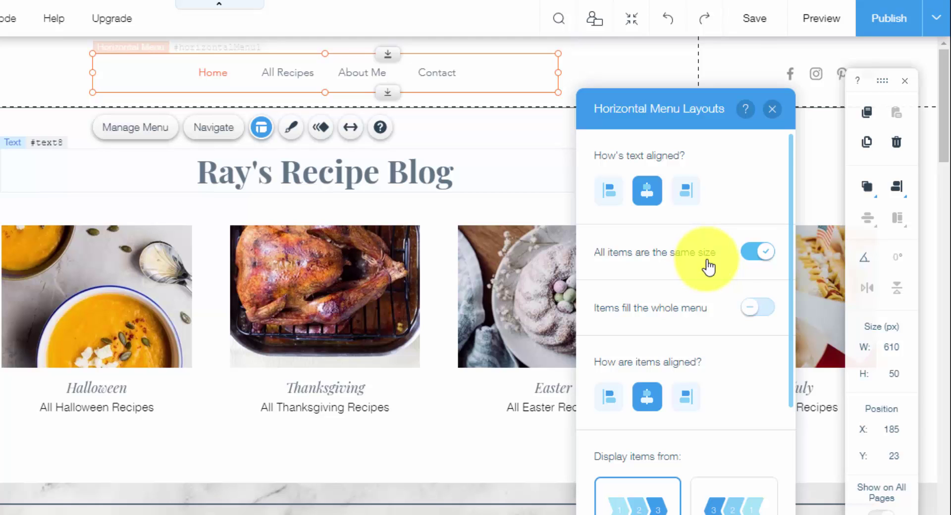
pyautogui.click(773, 109)
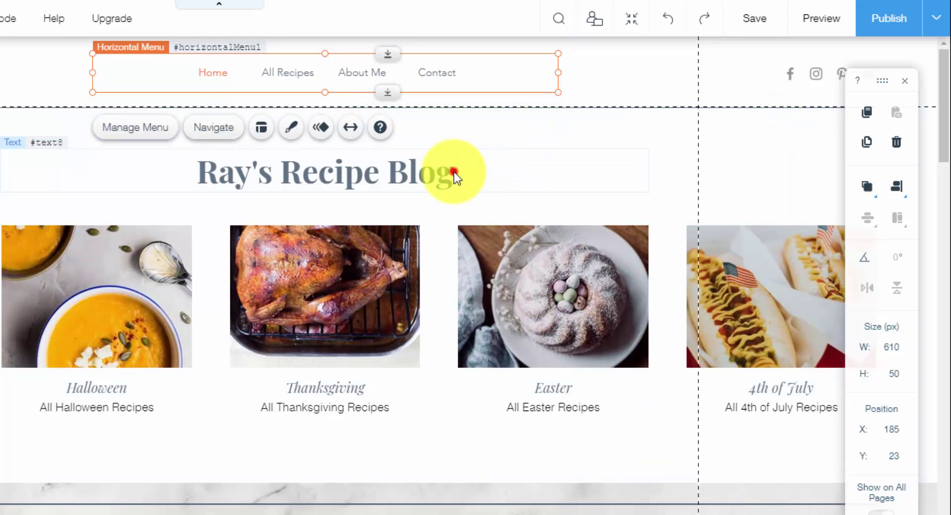
# - Open the home page's main heading for text editing to view its font and size settings
pyautogui.click(454, 171)
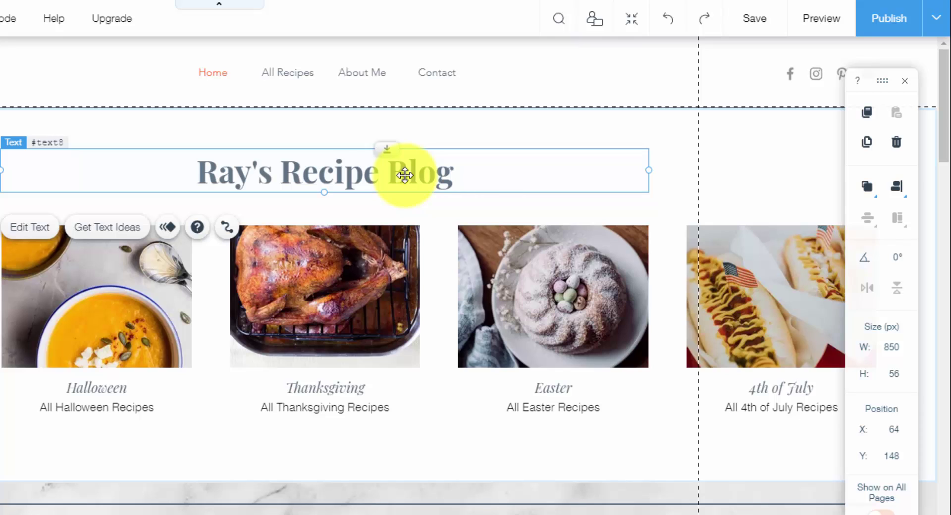
pyautogui.doubleClick(316, 172)
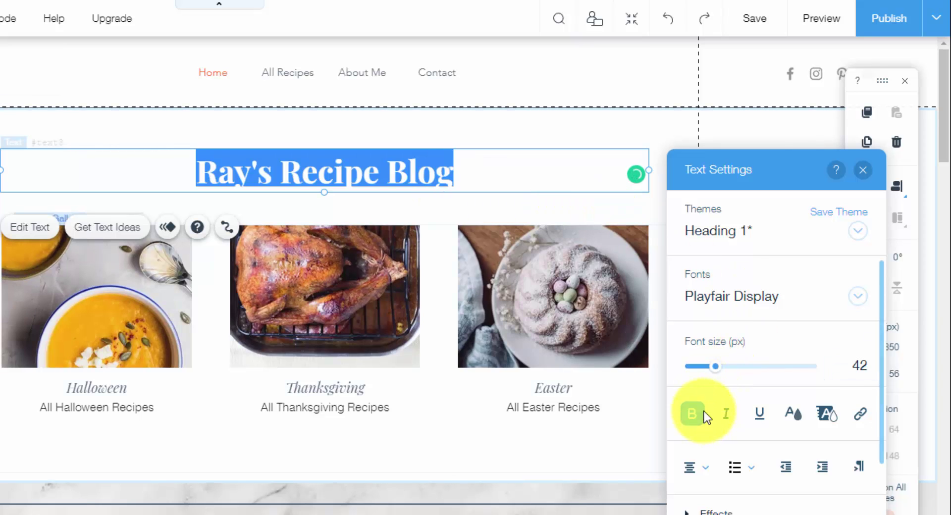
# - Review the media of the holiday recipe gallery, checking the 4th of July image's title, description and link
pyautogui.click(153, 287)
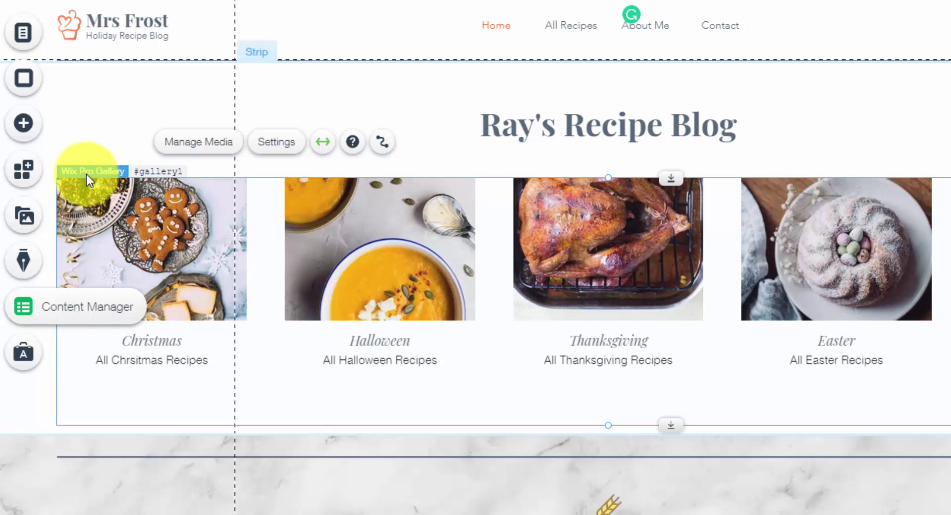
pyautogui.click(219, 143)
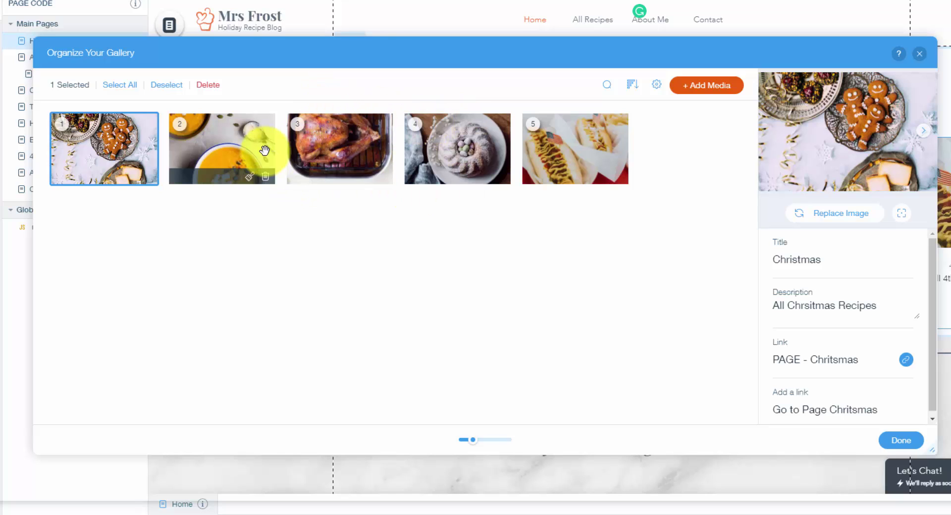
pyautogui.click(564, 149)
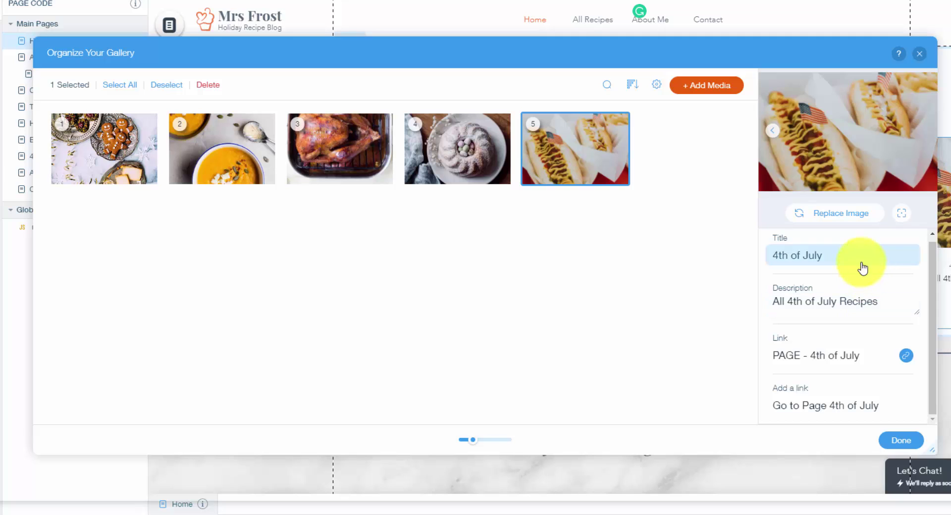
pyautogui.moveTo(384, 187)
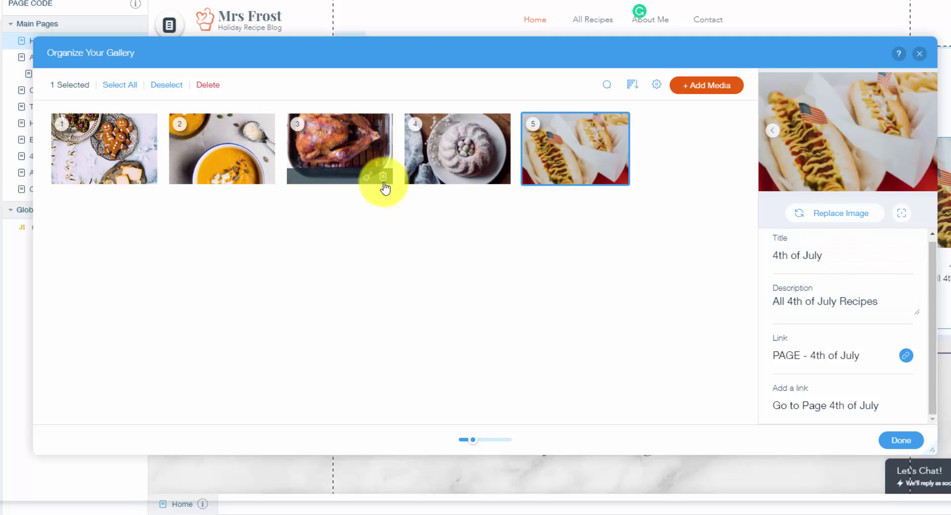
pyautogui.click(920, 55)
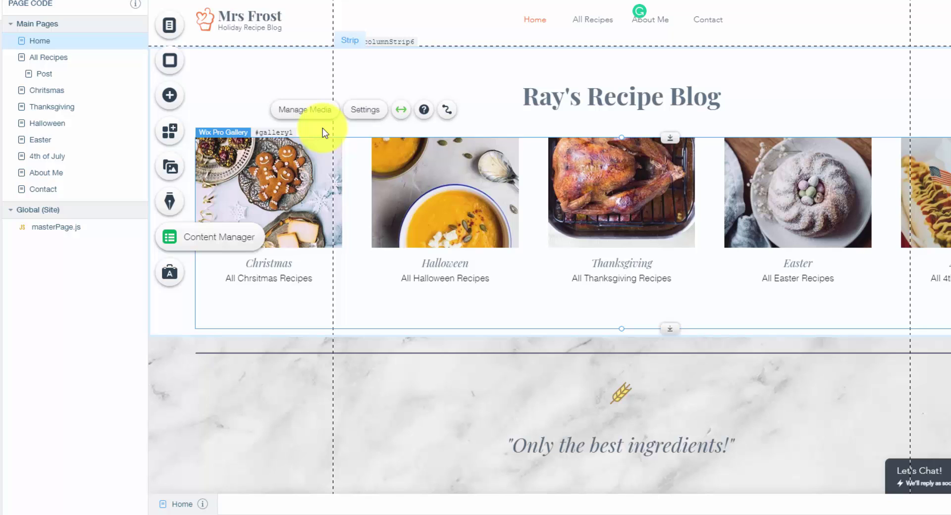
# - Examine the home page sections below the gallery: the quote strip, Latest Recipes, About Me and the hashtag photo gallery
pyautogui.scroll(-5, 322, 128)
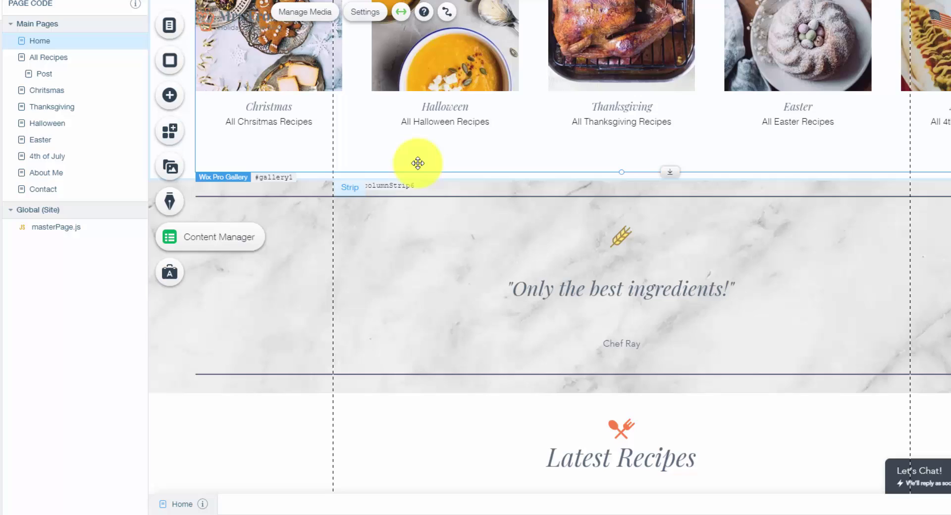
pyautogui.click(305, 172)
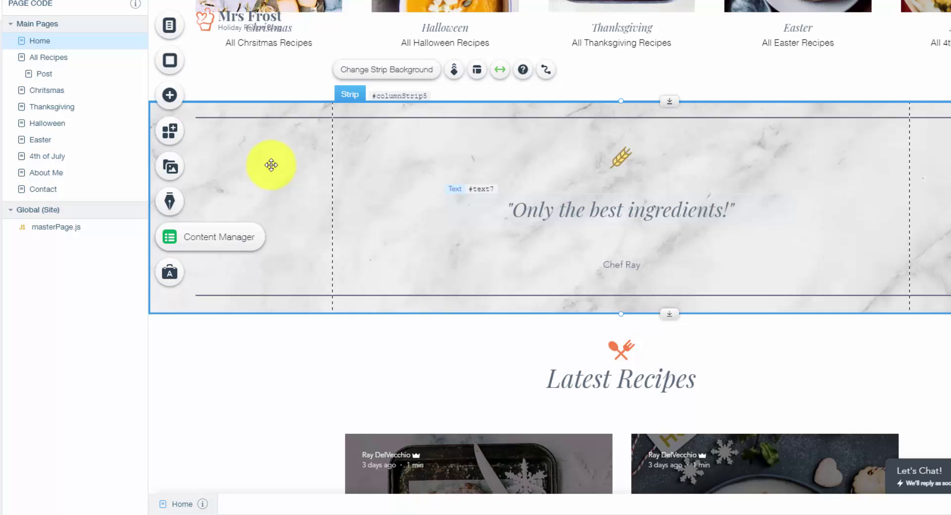
pyautogui.scroll(-9, 291, 180)
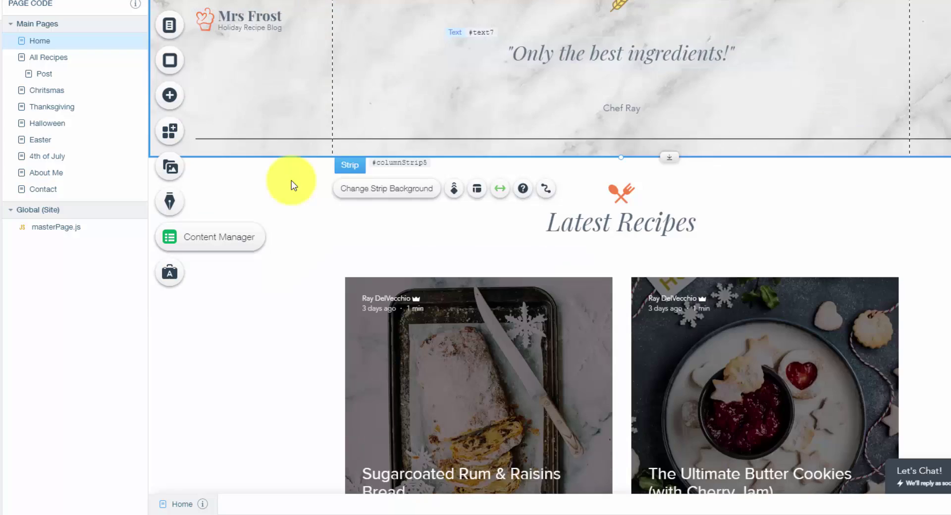
pyautogui.scroll(1, 292, 178)
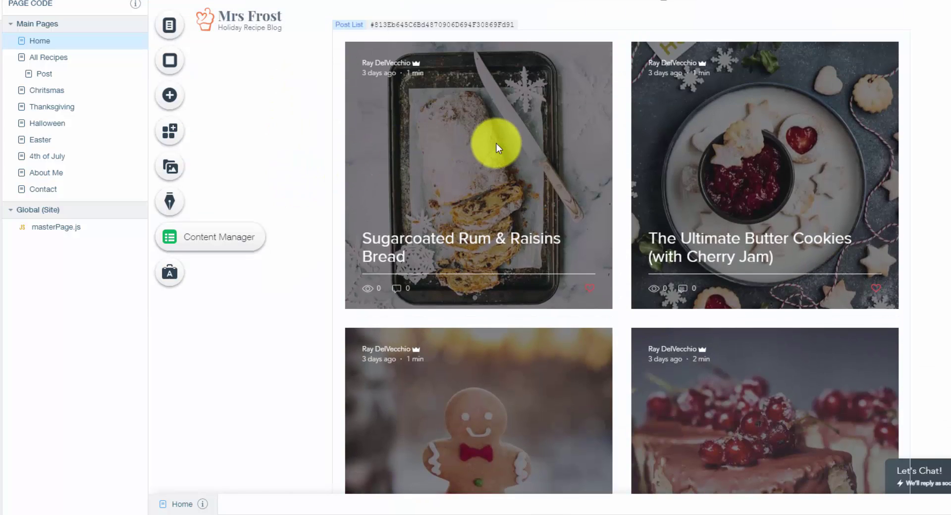
pyautogui.scroll(-2, 498, 148)
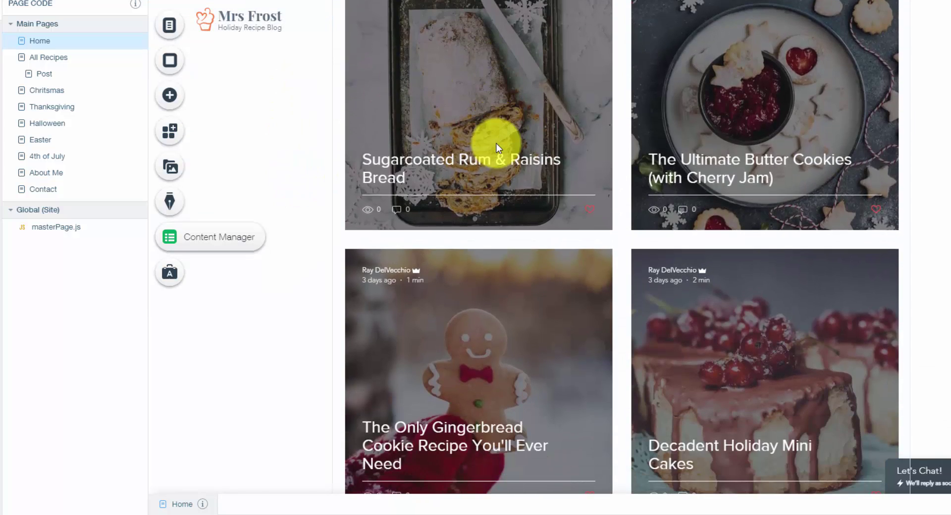
pyautogui.scroll(-10, 498, 144)
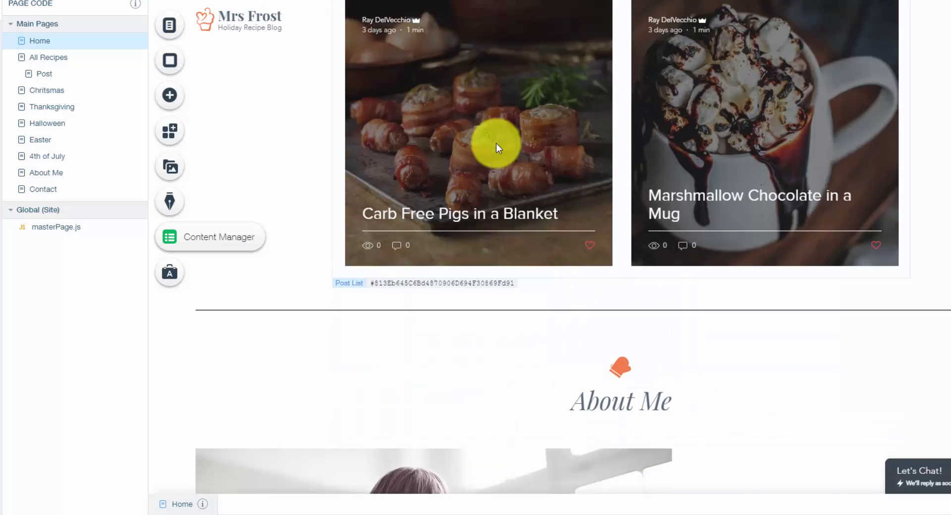
pyautogui.scroll(-3, 498, 143)
pyautogui.scroll(3, 501, 144)
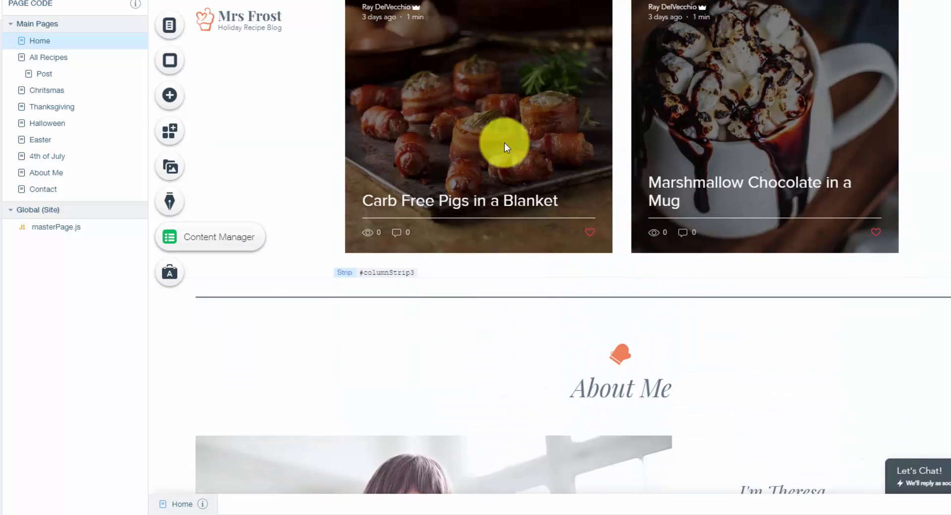
pyautogui.scroll(-6, 519, 141)
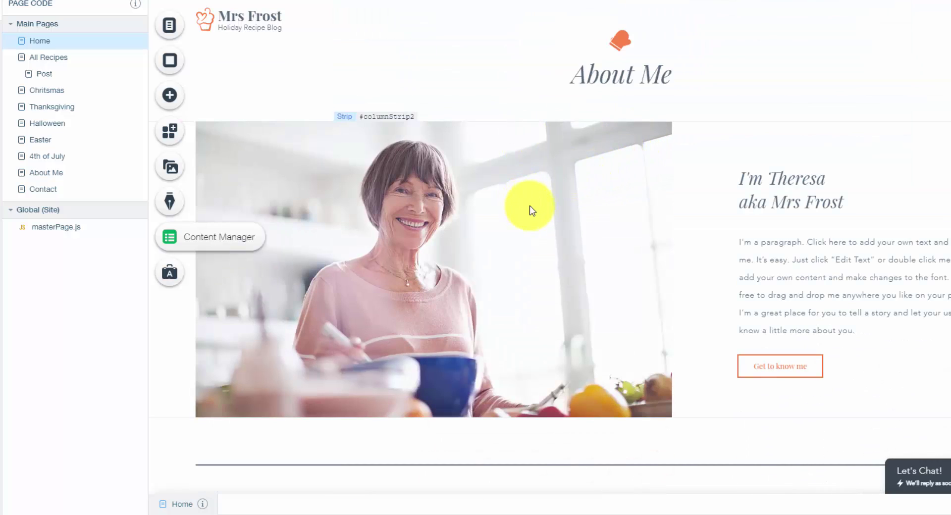
pyautogui.scroll(-2, 533, 210)
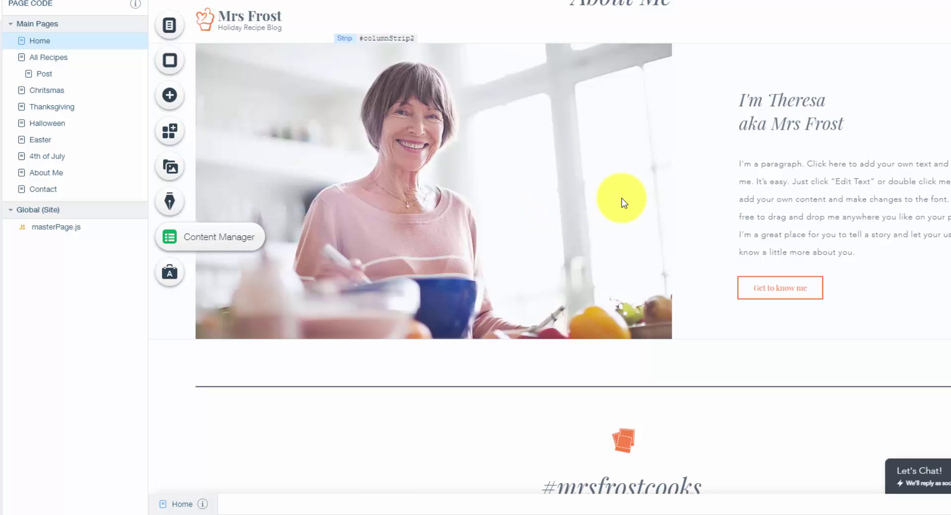
pyautogui.scroll(-2, 623, 198)
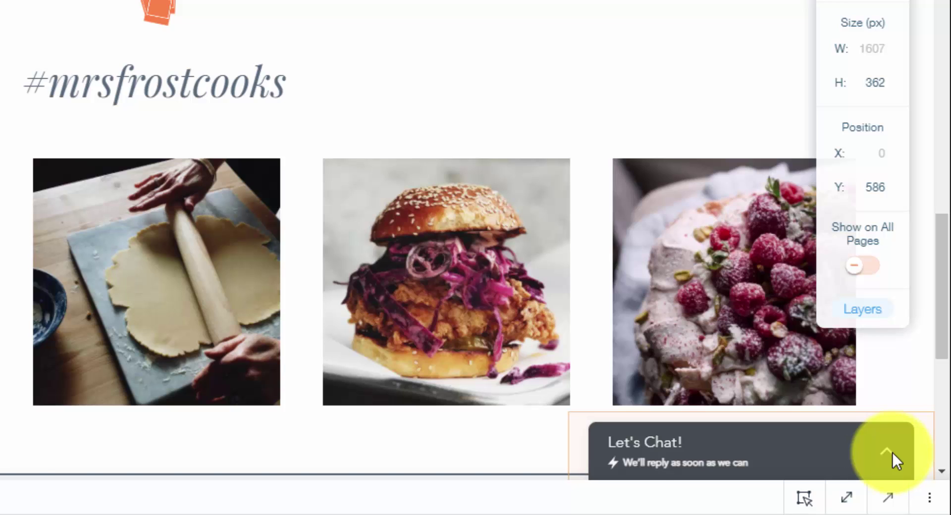
# - Select the Let's Chat widget to view its editing options and look further down the home page
pyautogui.click(893, 453)
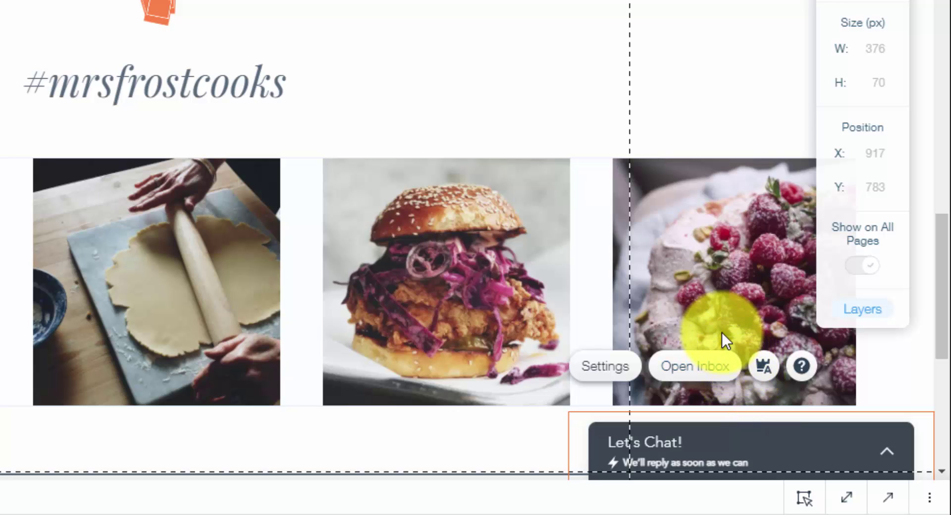
pyautogui.scroll(-10, 716, 329)
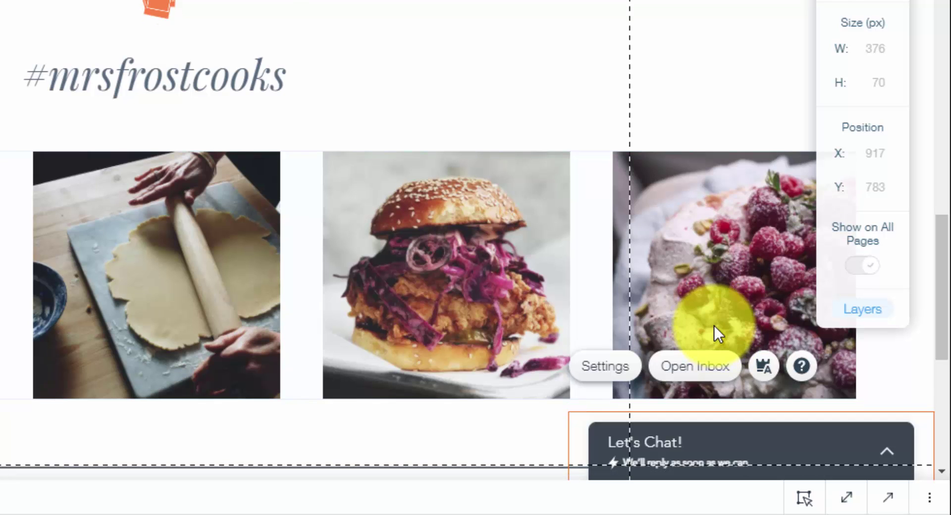
pyautogui.scroll(-2, 819, 303)
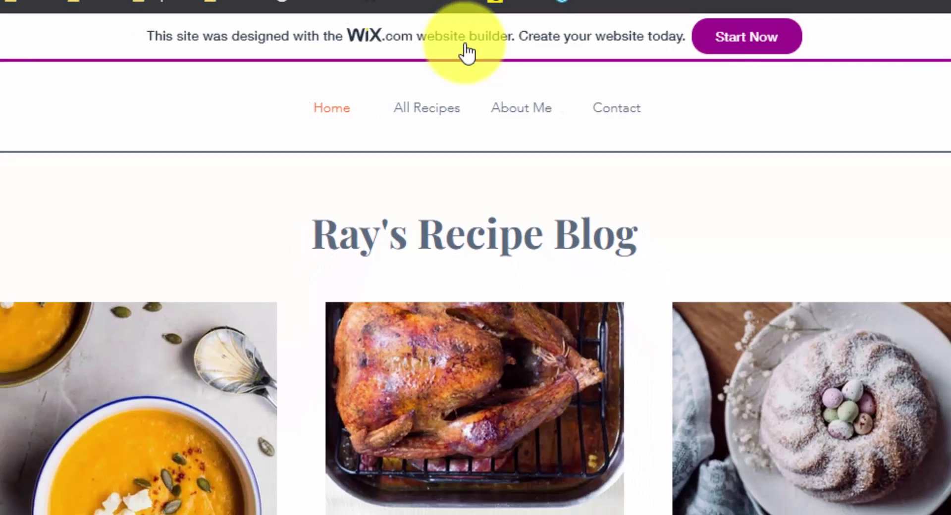
# - On the published site in the incognito window, like the "Carb Free Pigs in a Blanket" post
pyautogui.scroll(-10, 448, 119)
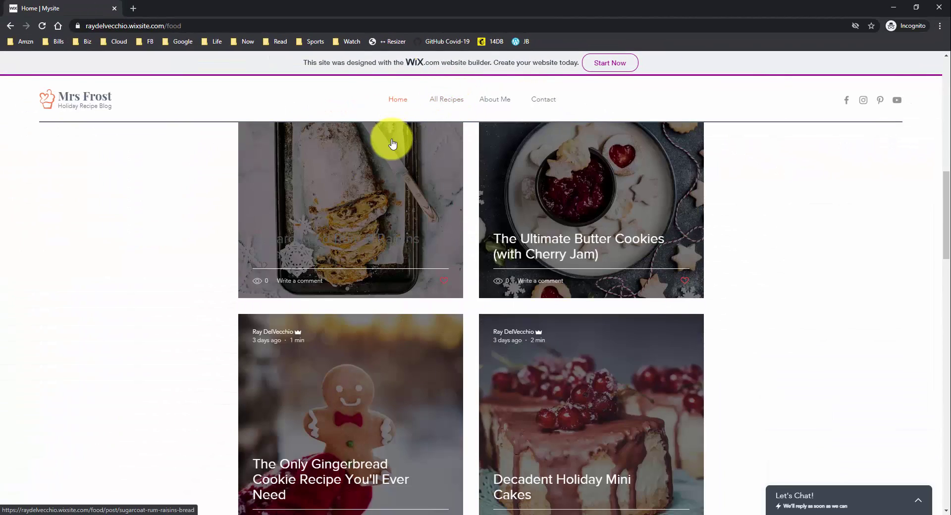
pyautogui.scroll(-5, 404, 163)
pyautogui.scroll(-3, 556, 234)
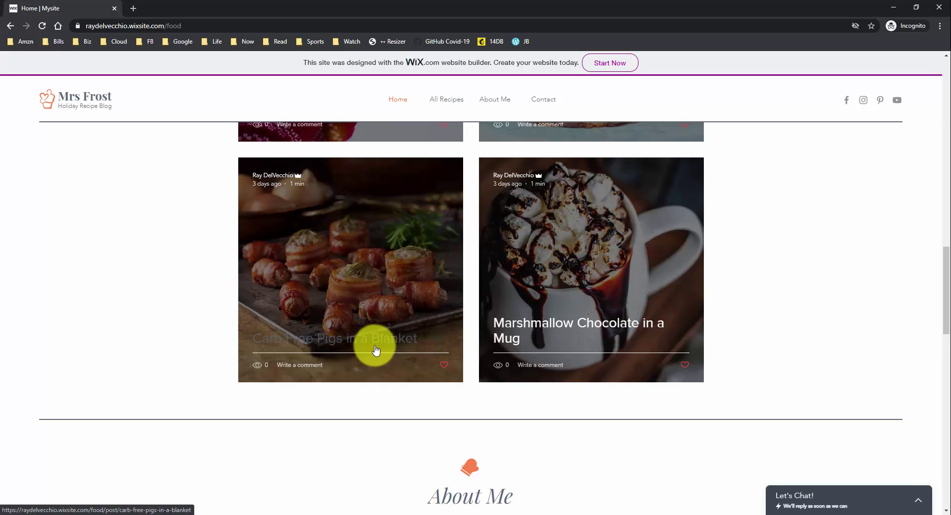
pyautogui.scroll(-1, 372, 348)
pyautogui.click(444, 306)
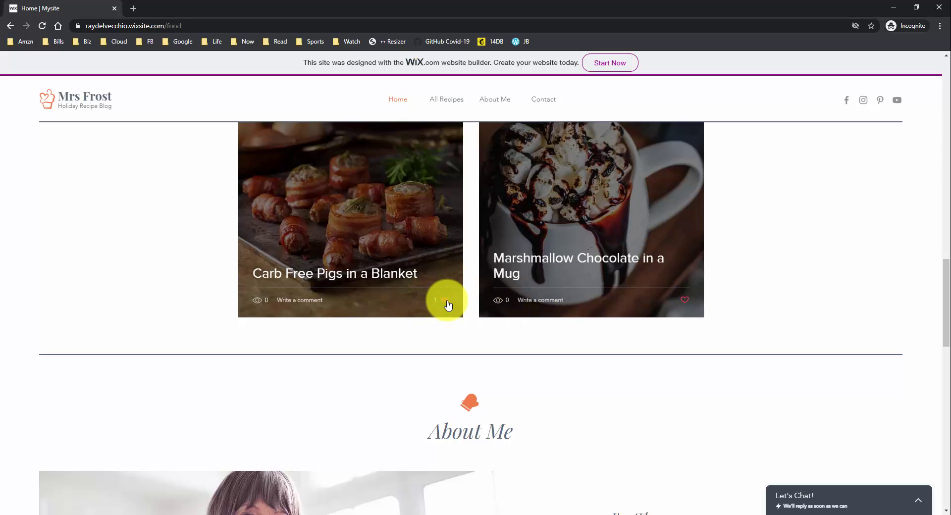
pyautogui.scroll(1, 441, 304)
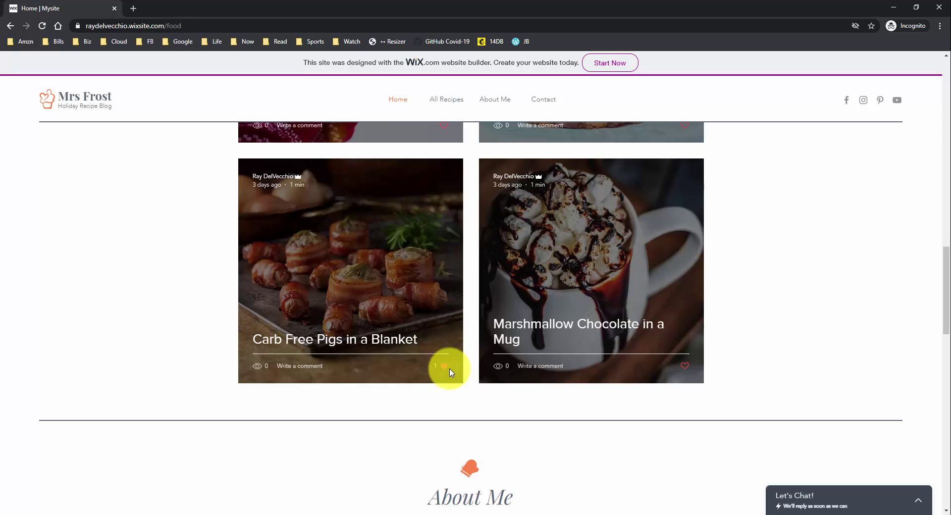
# - Open the "Carb Free Pigs in a Blanket" post and look through its category links, image and text
pyautogui.click(364, 341)
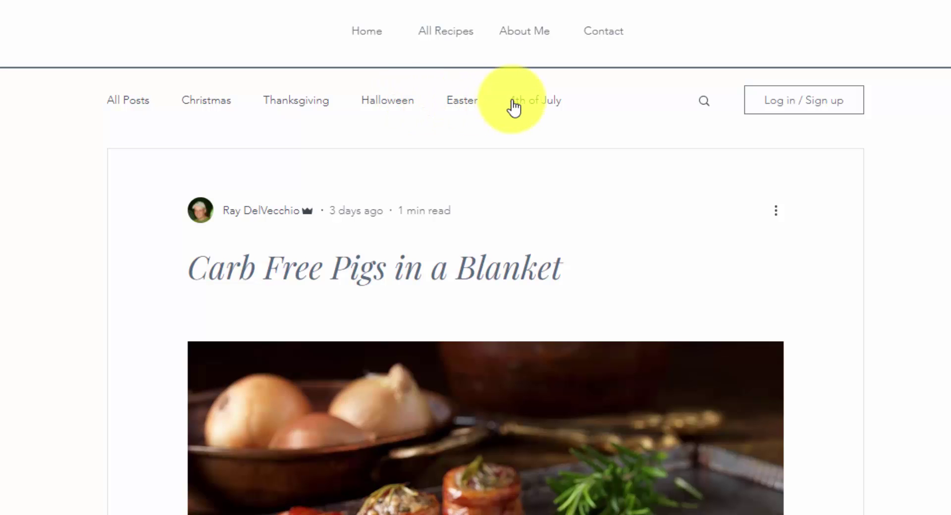
pyautogui.scroll(-5, 518, 187)
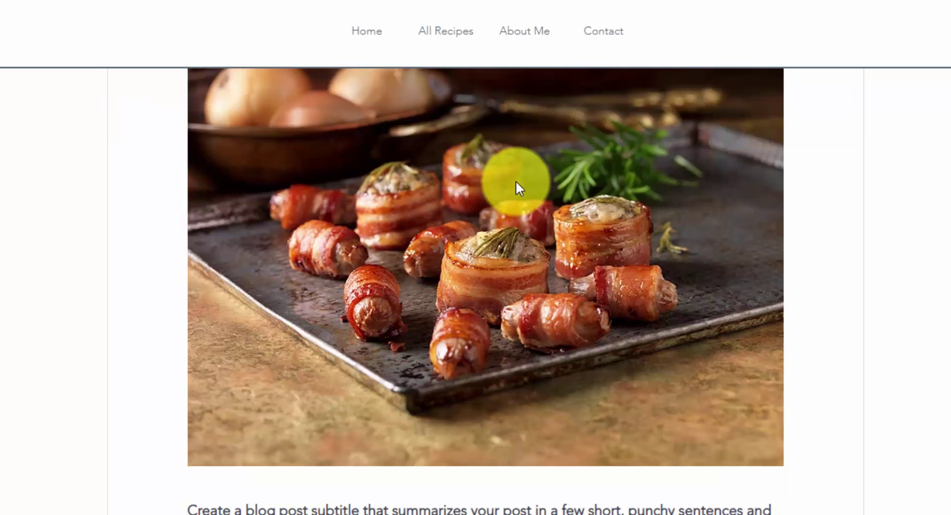
pyautogui.scroll(-5, 516, 186)
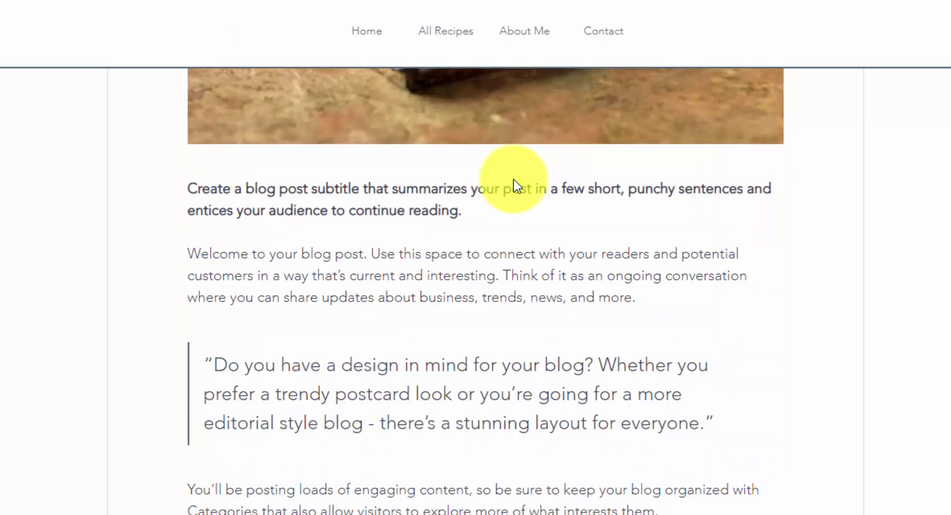
# - Look through the subtitle, body text and photo gallery of the "Carb Free Pigs in a Blanket" post
pyautogui.scroll(-10, 512, 186)
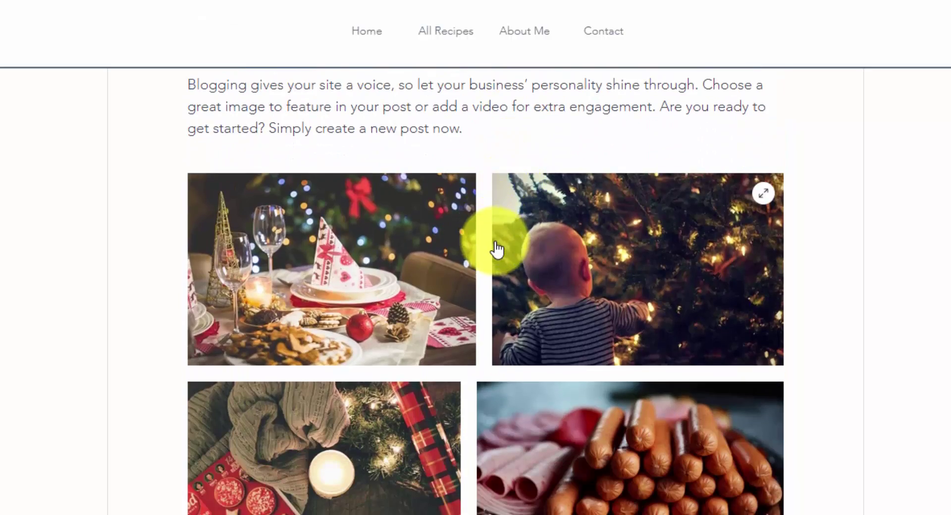
pyautogui.scroll(-5, 496, 251)
pyautogui.scroll(7, 504, 240)
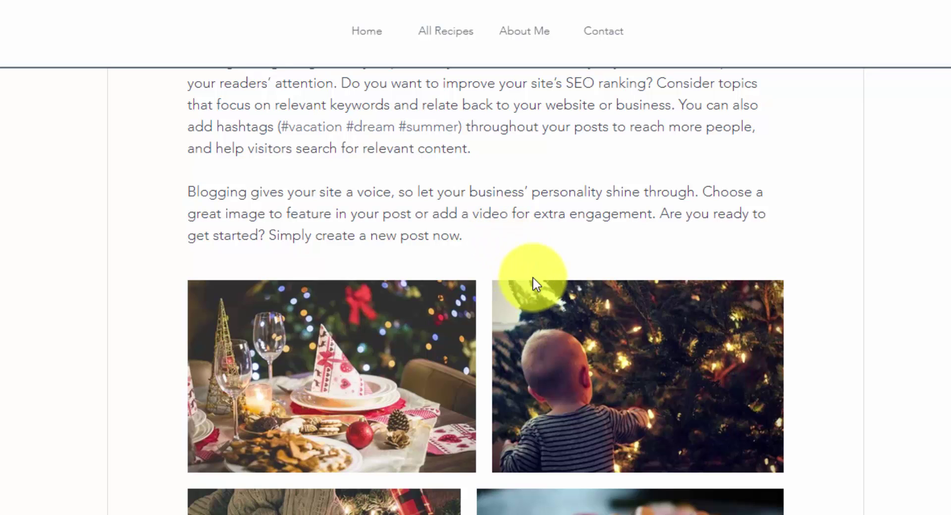
pyautogui.scroll(10, 541, 273)
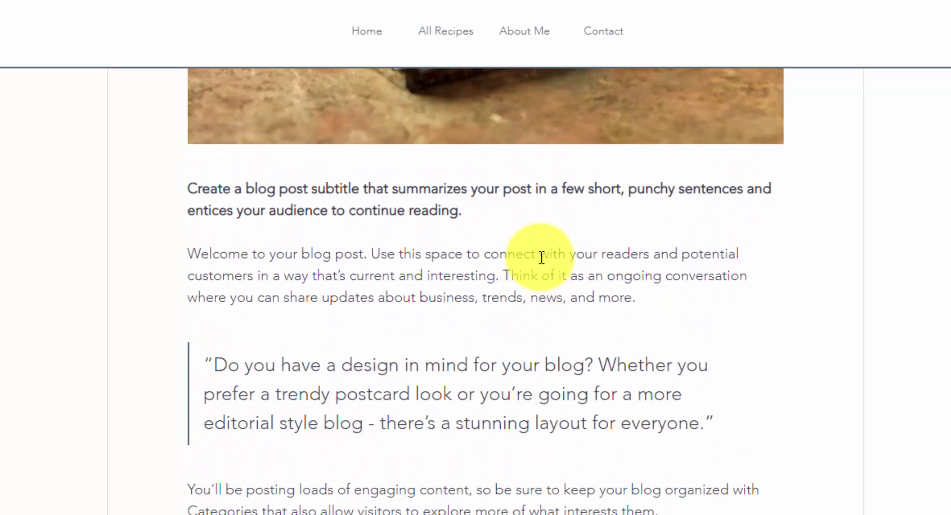
pyautogui.scroll(8, 541, 256)
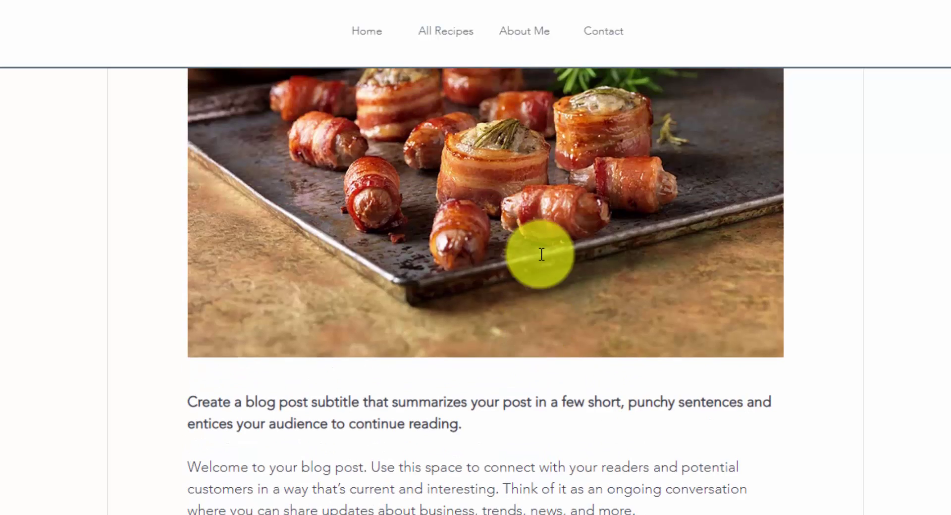
# - Examine the share links, Recent Posts, comment area and subscription footer below the post, and open the Let's Chat widget
pyautogui.scroll(-3, 538, 251)
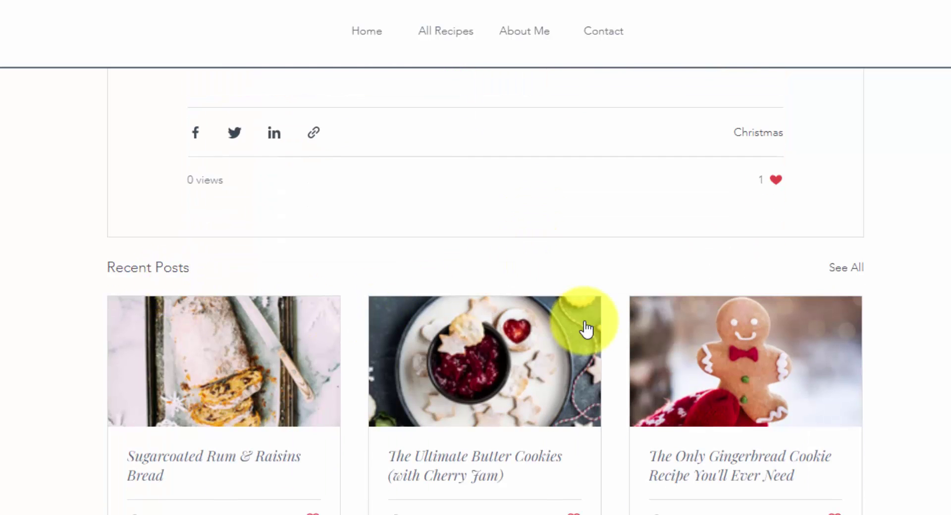
pyautogui.scroll(-1, 629, 329)
pyautogui.scroll(-3, 644, 328)
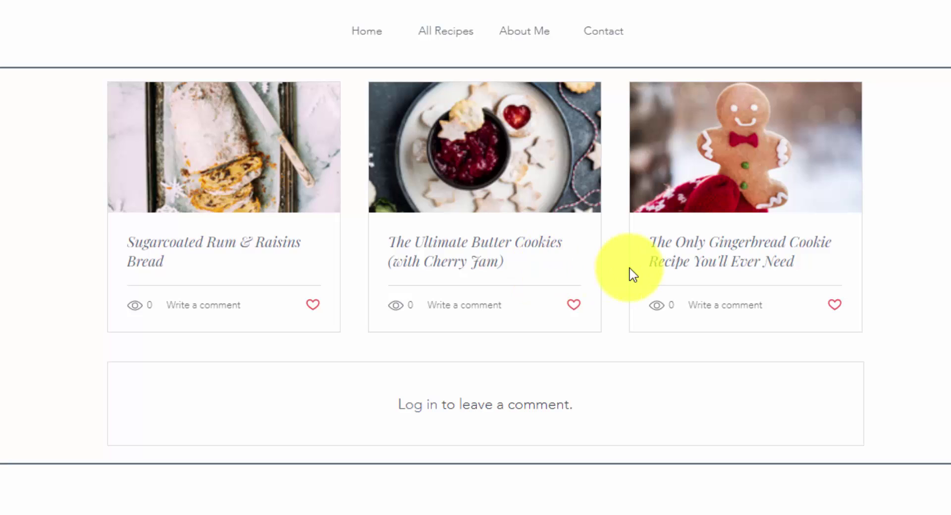
pyautogui.scroll(-4, 631, 272)
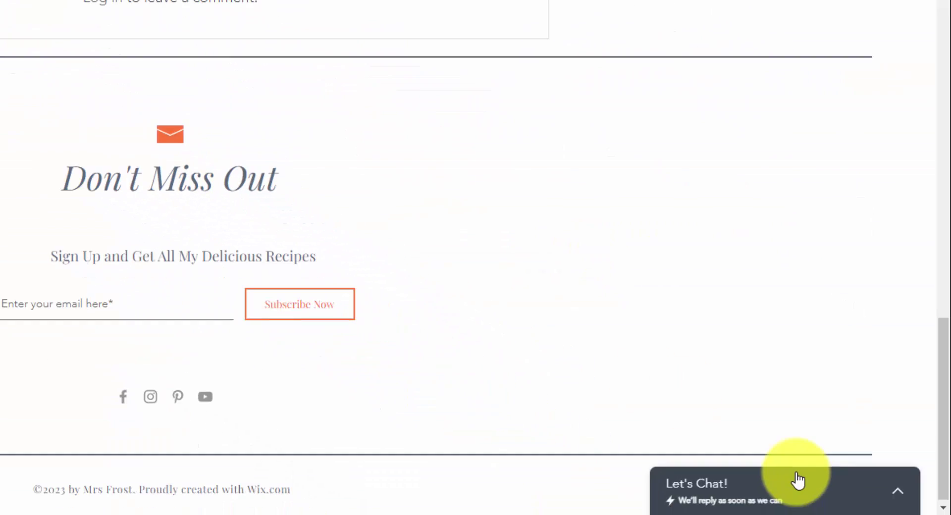
pyautogui.click(797, 482)
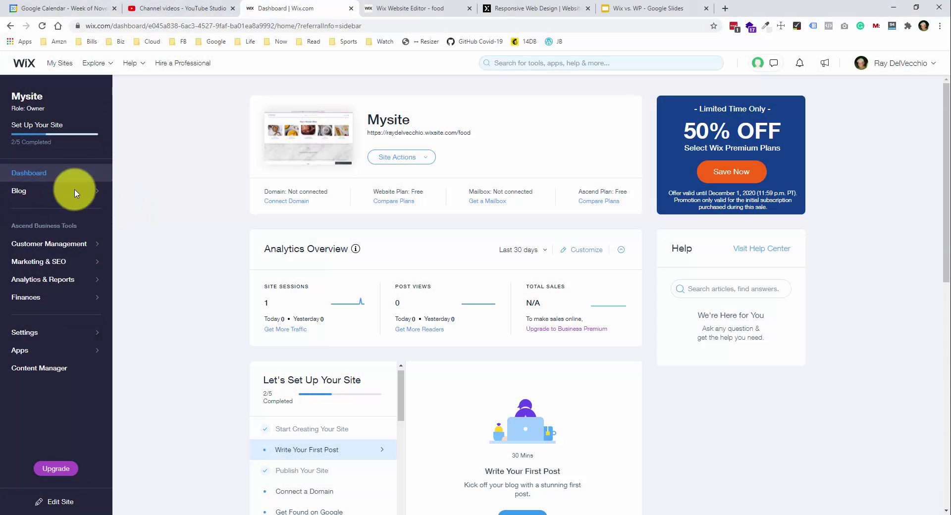
# - From the Wix dashboard, list the published blog posts and open "Sugarcoated Rum & Raisins Bread" in the post editor
pyautogui.moveTo(75, 191)
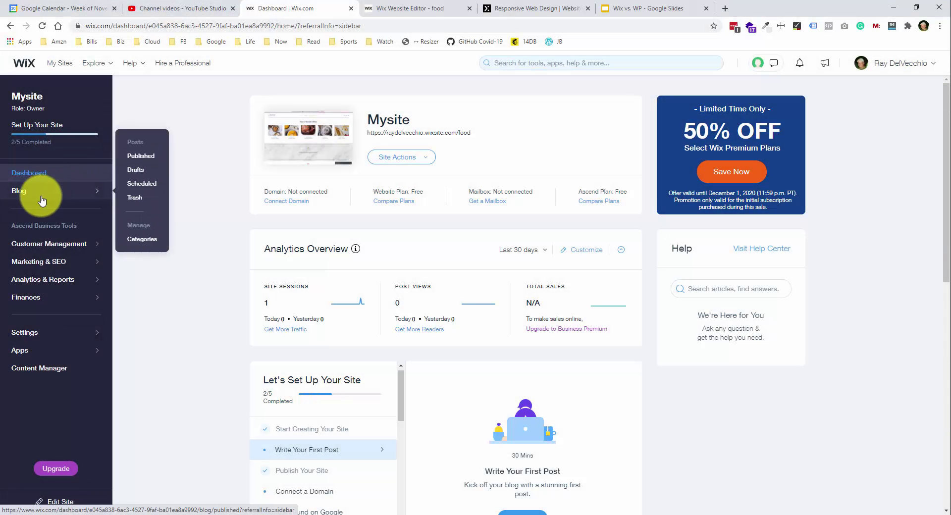
pyautogui.click(106, 191)
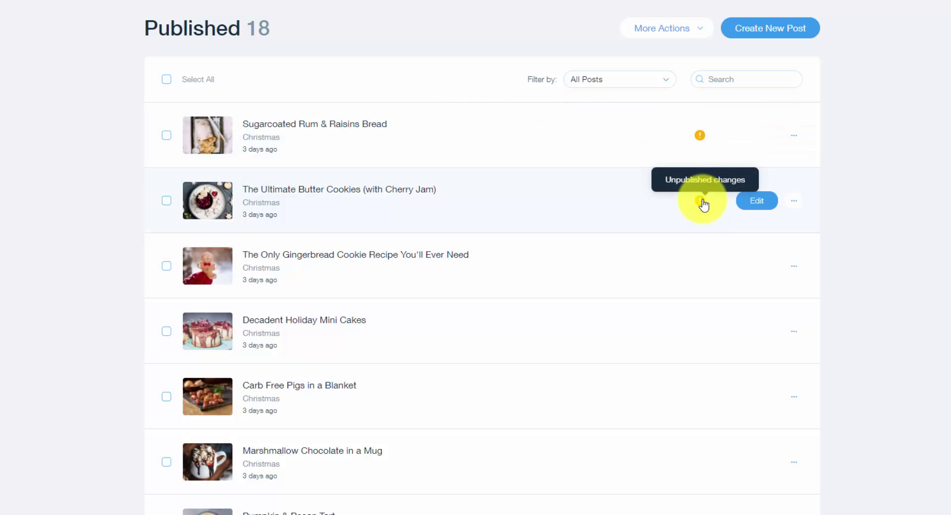
pyautogui.moveTo(698, 141)
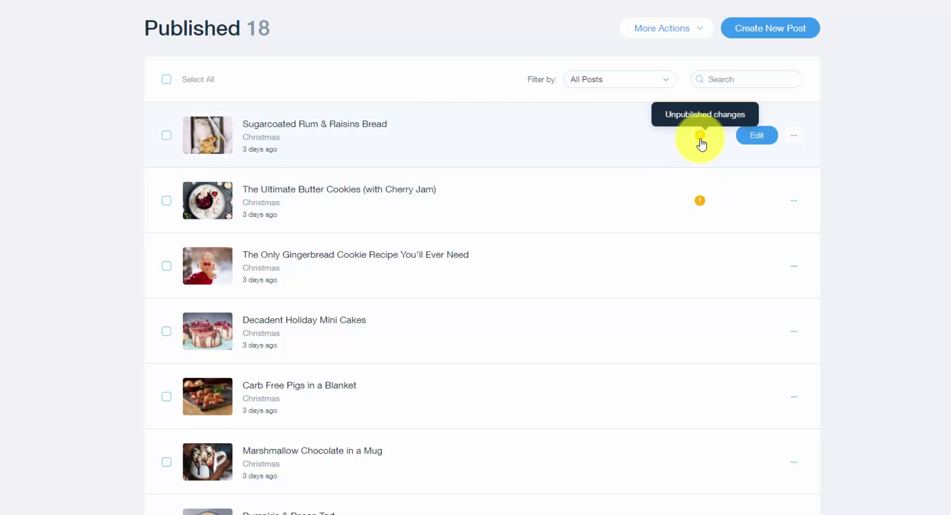
pyautogui.click(356, 126)
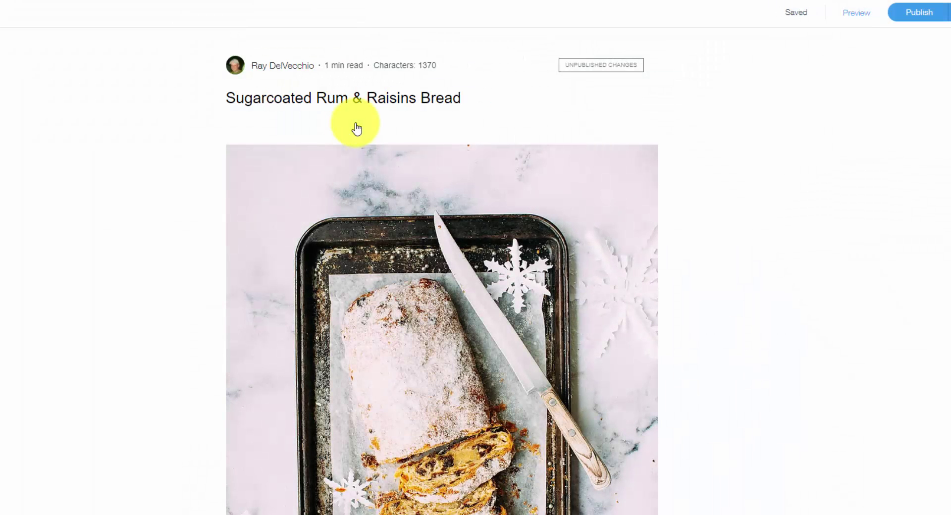
# - Look through the post's image and text in the post editor, and view the media that can be added beside the subtitle
pyautogui.scroll(-2, 357, 126)
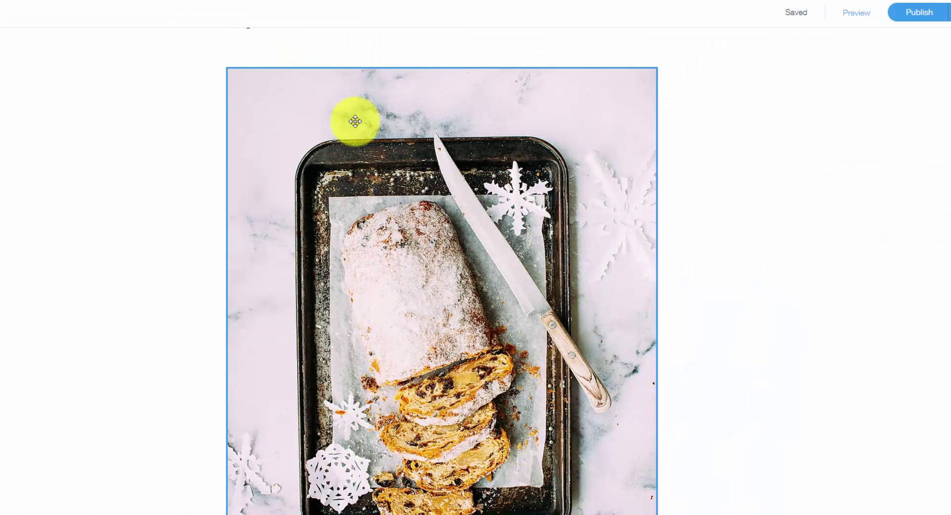
pyautogui.scroll(-5, 355, 122)
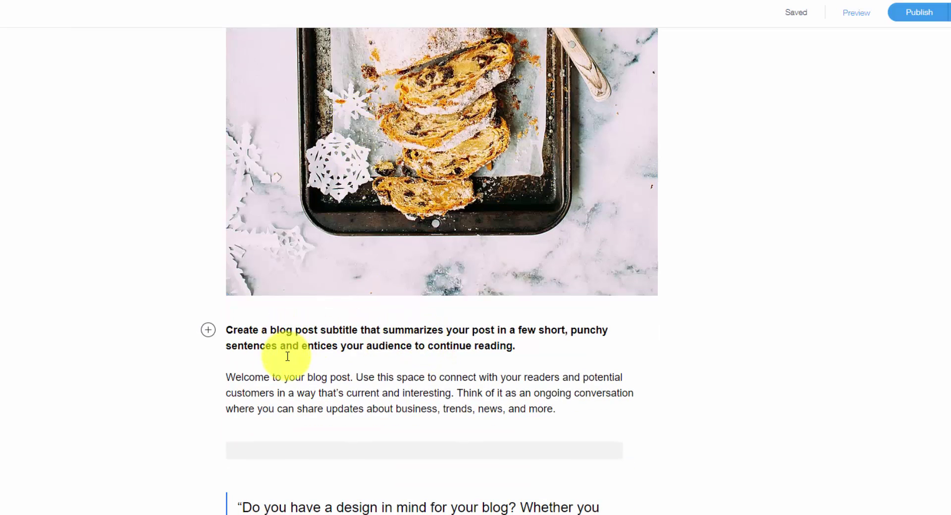
pyautogui.click(208, 330)
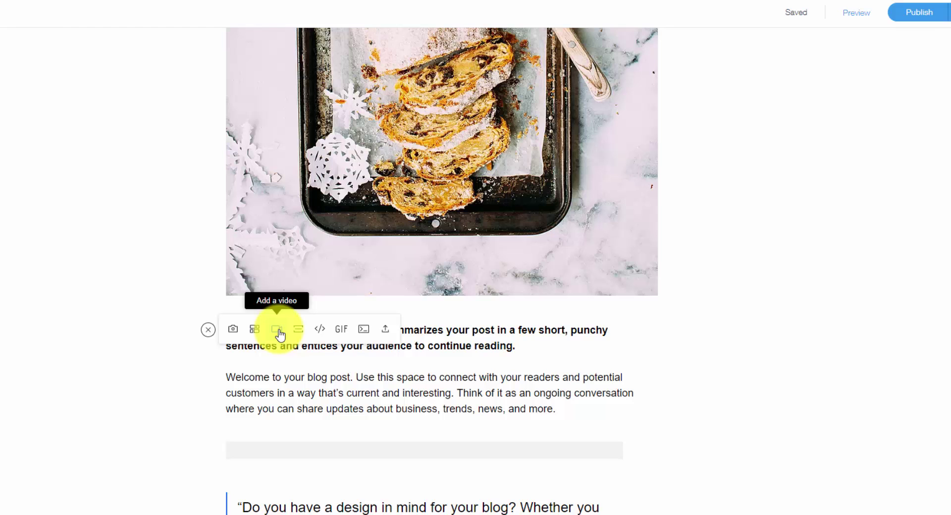
pyautogui.scroll(-10, 280, 335)
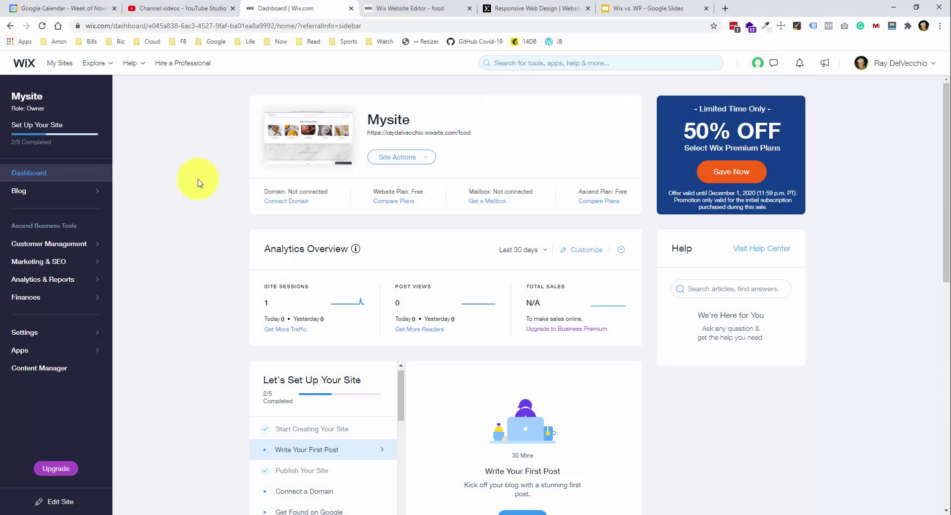
# - View the blog and customer management options in the dashboard, and open the CRM home page
pyautogui.moveTo(91, 235)
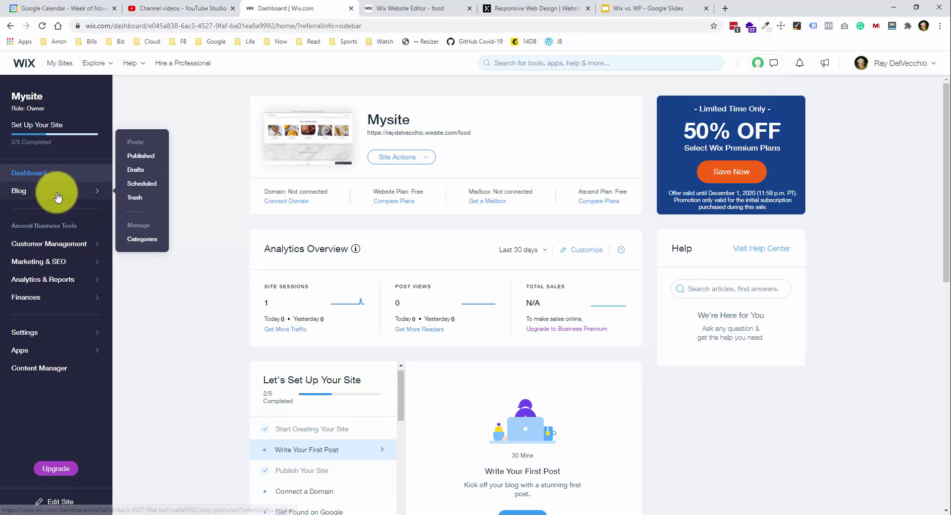
pyautogui.moveTo(54, 243)
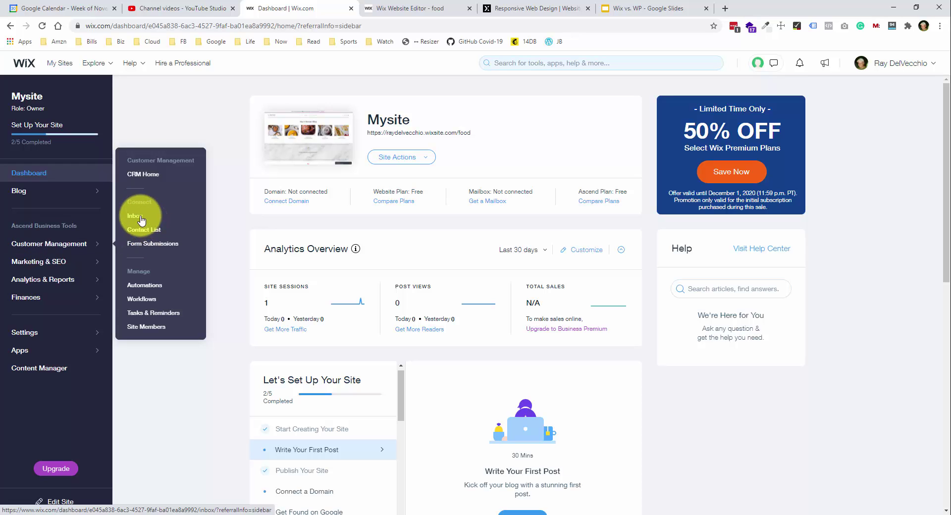
pyautogui.click(142, 173)
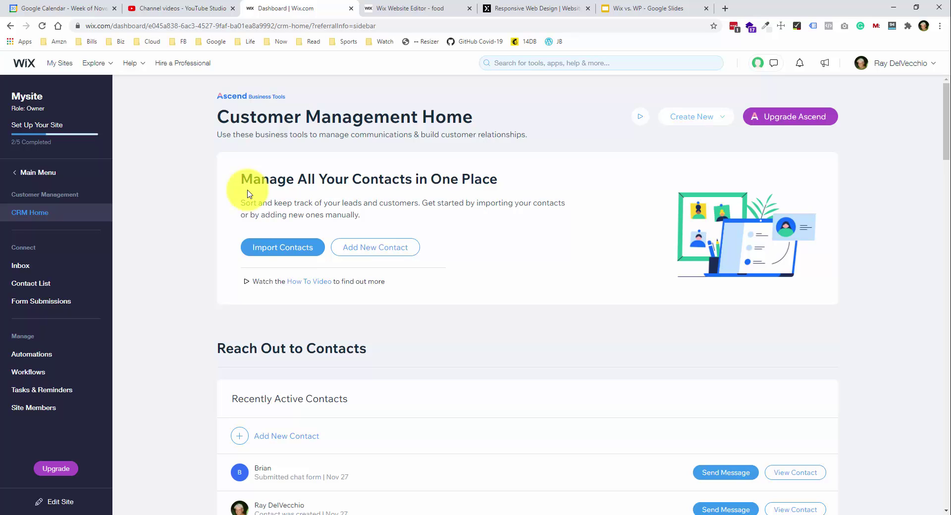
# - Open the Ascend upgrade page and compare the Unlimited, Professional, Basic and Limited plans
pyautogui.moveTo(764, 128)
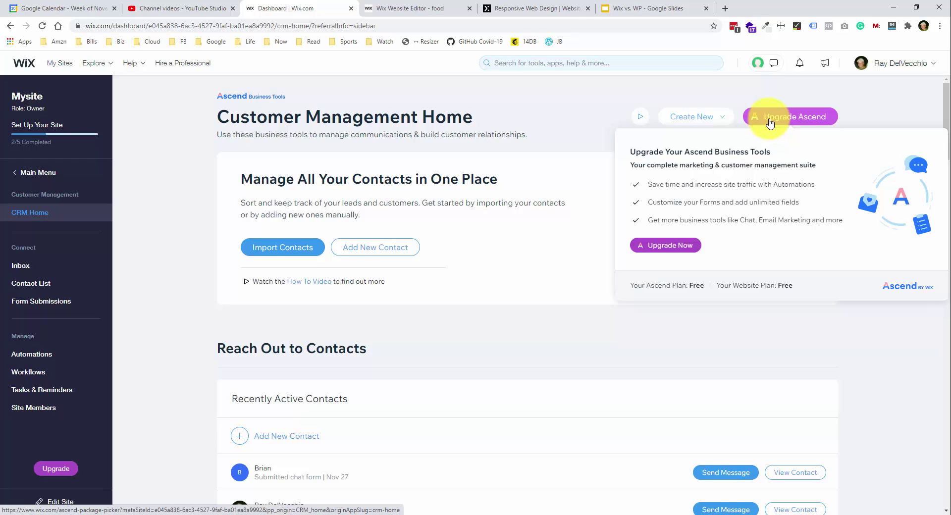
pyautogui.click(770, 122)
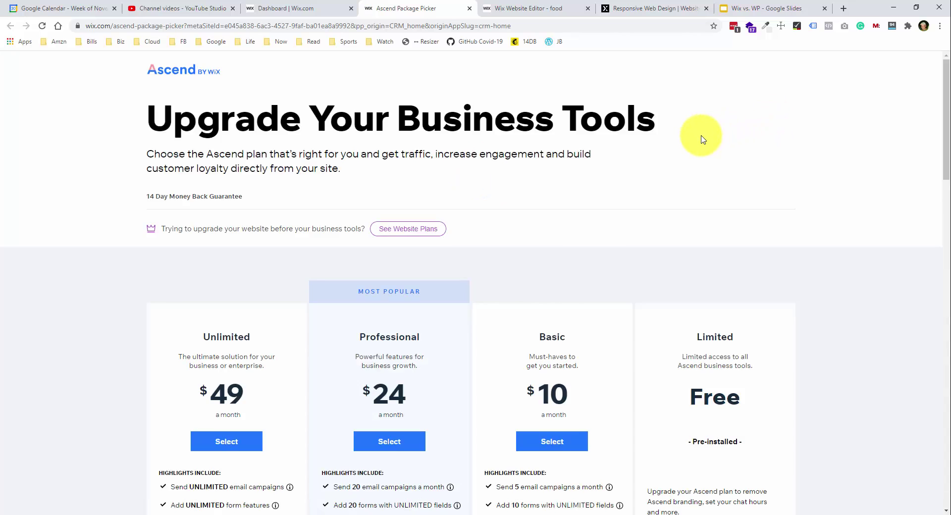
pyautogui.scroll(-4, 556, 280)
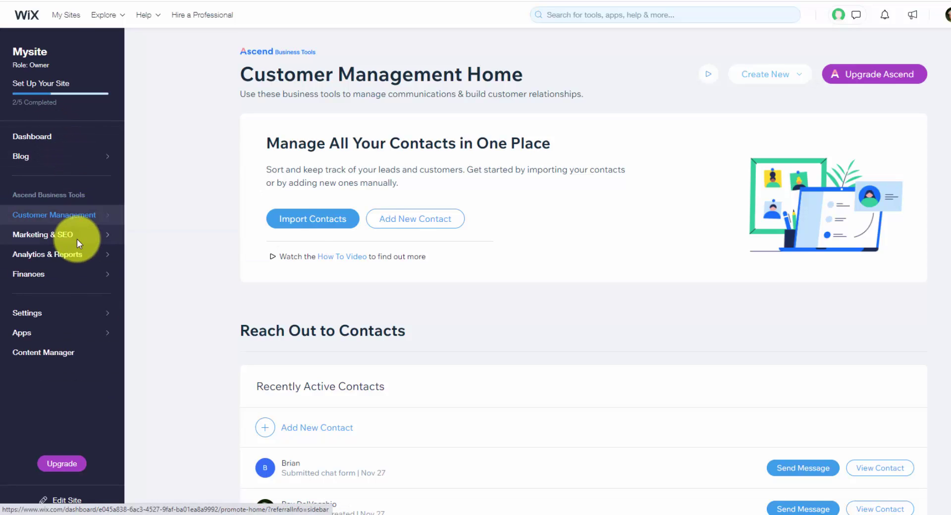
# - Open the SEO Tools page under Marketing & SEO and look over the available tools
pyautogui.moveTo(76, 239)
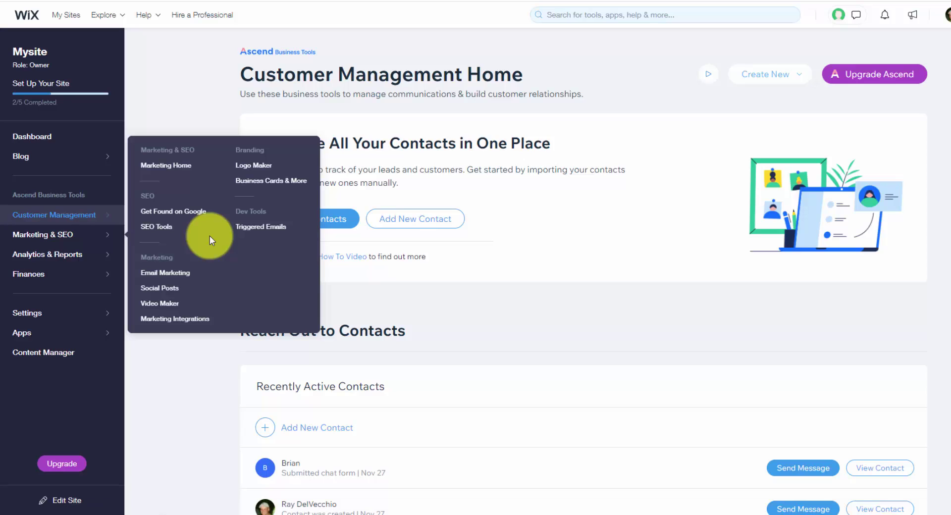
pyautogui.click(165, 229)
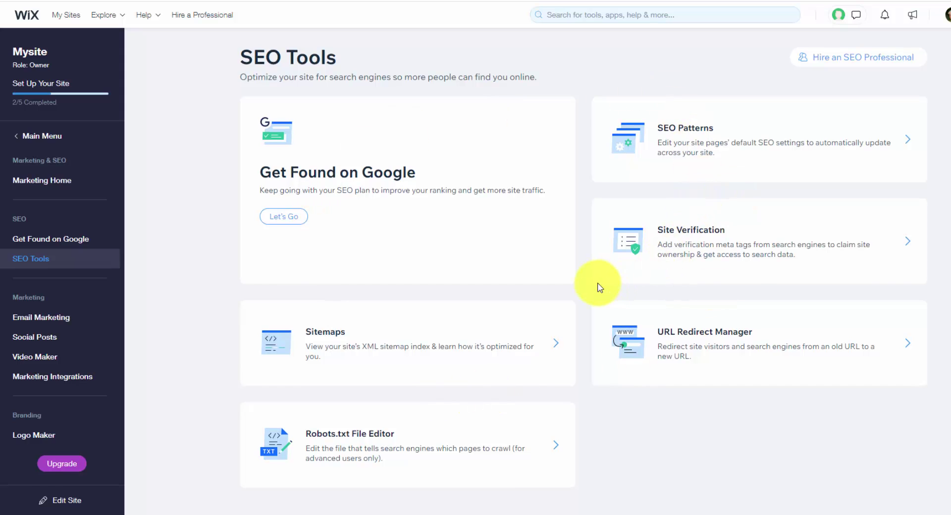
pyautogui.scroll(-2, 601, 287)
pyautogui.scroll(2, 736, 283)
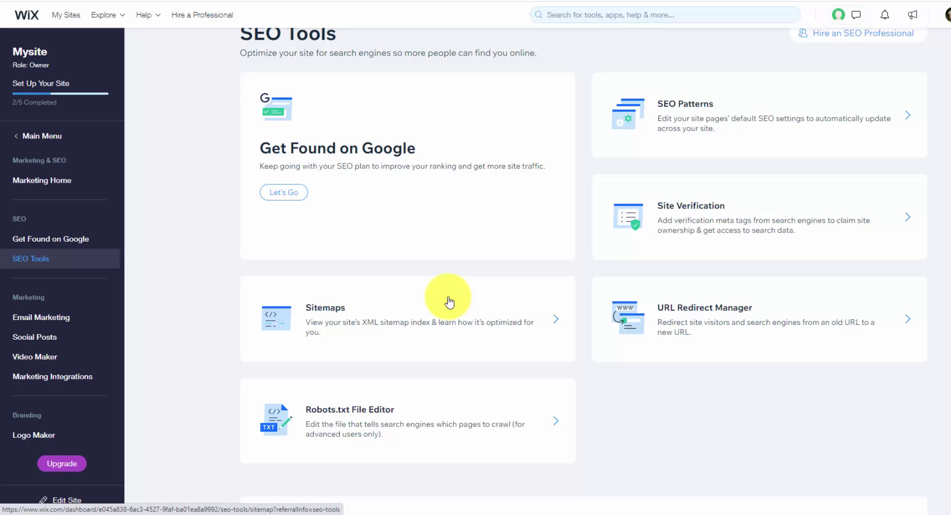
# - Return to the main dashboard navigation and view the Analytics & Reports, Finances and Settings options
pyautogui.click(63, 134)
pyautogui.moveTo(33, 261)
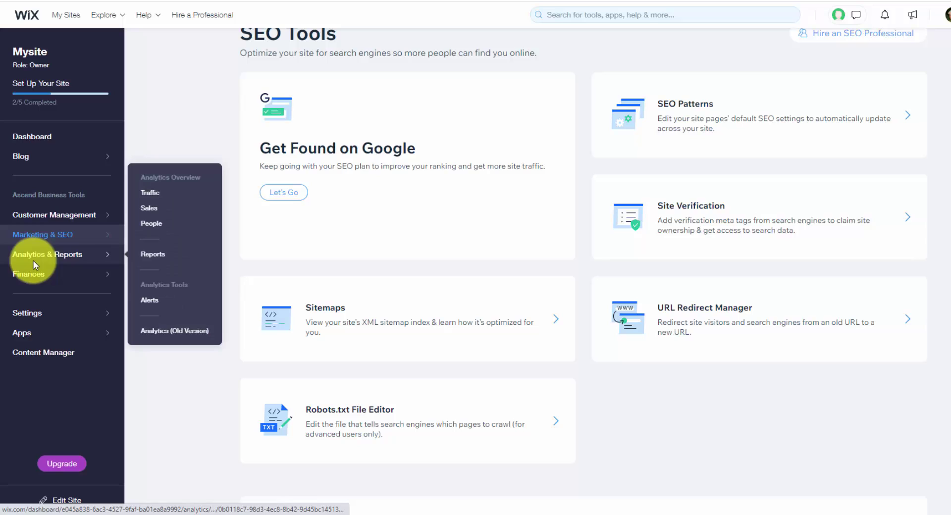
pyautogui.moveTo(70, 276)
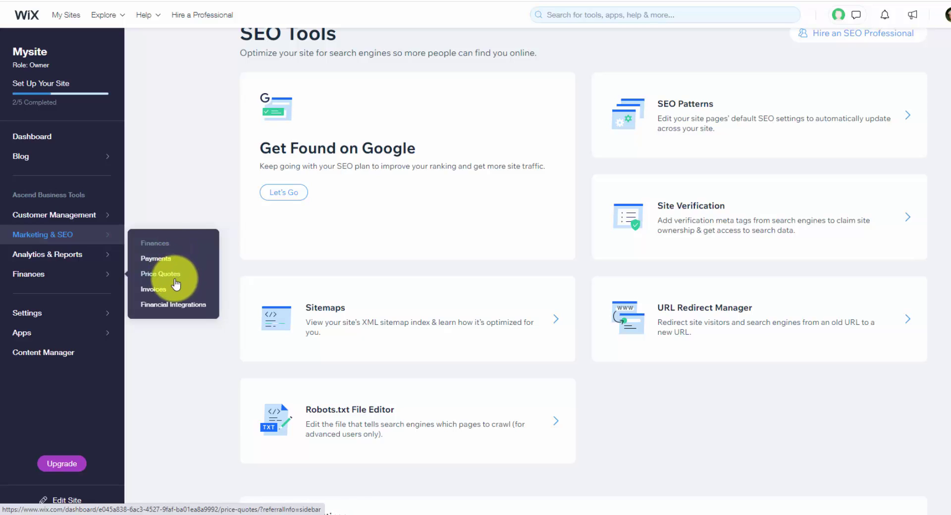
pyautogui.moveTo(105, 317)
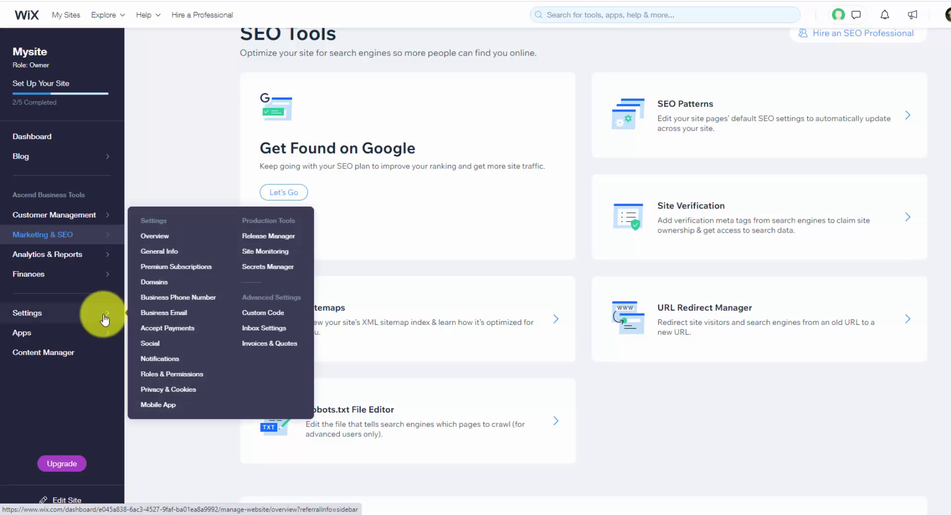
# - Open the Wix App Market and browse the recommended apps, trending apps and Wix Business Solutions
pyautogui.moveTo(96, 342)
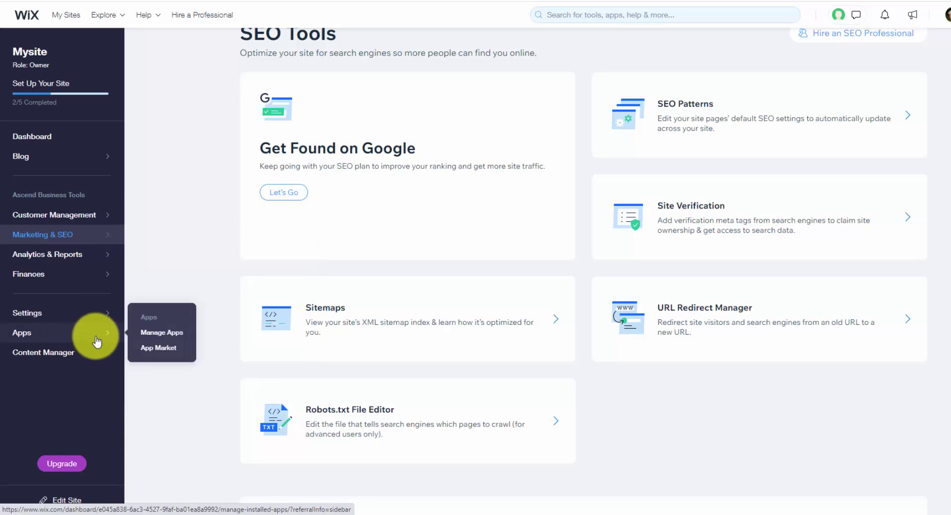
pyautogui.click(159, 348)
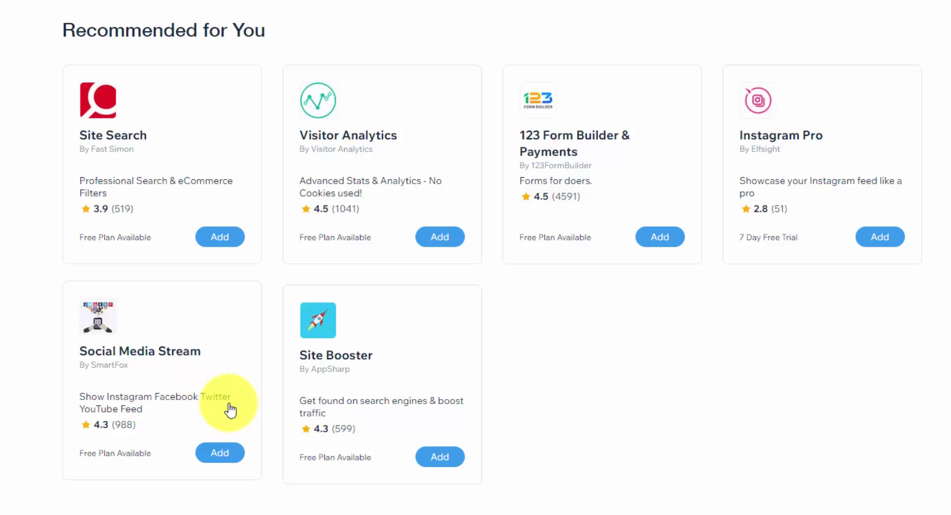
pyautogui.scroll(-10, 230, 408)
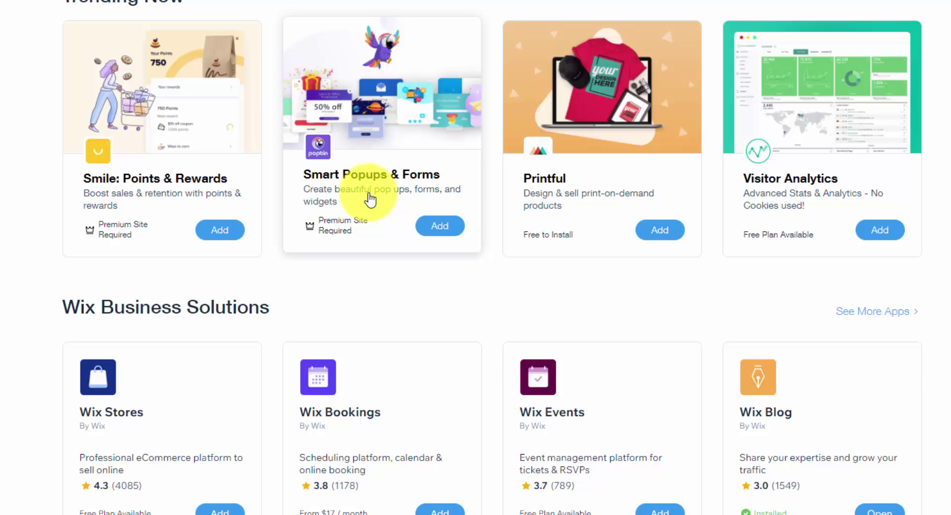
pyautogui.scroll(-3, 370, 200)
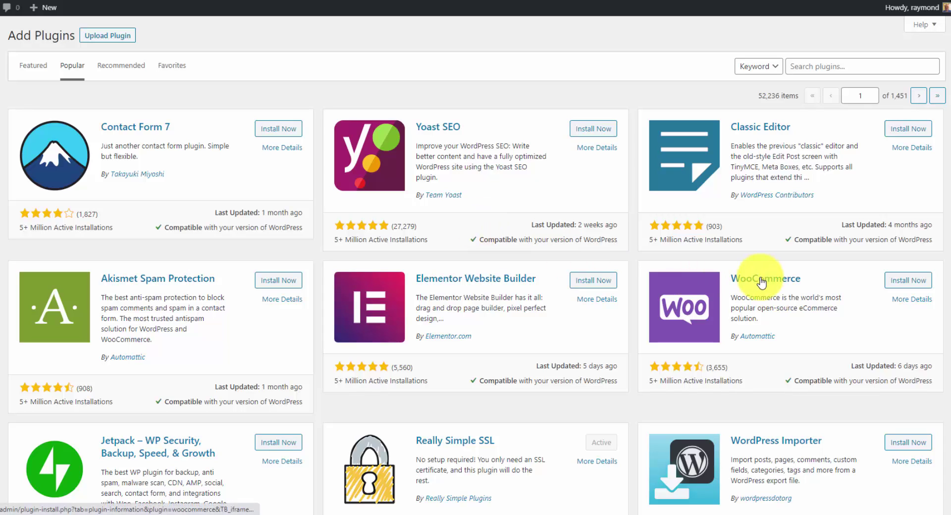
# - On the WordPress Add Plugins page, highlight part of the WooCommerce description and browse the popular plugins
pyautogui.moveTo(812, 297); pyautogui.dragTo(732, 298)
pyautogui.click(745, 294)
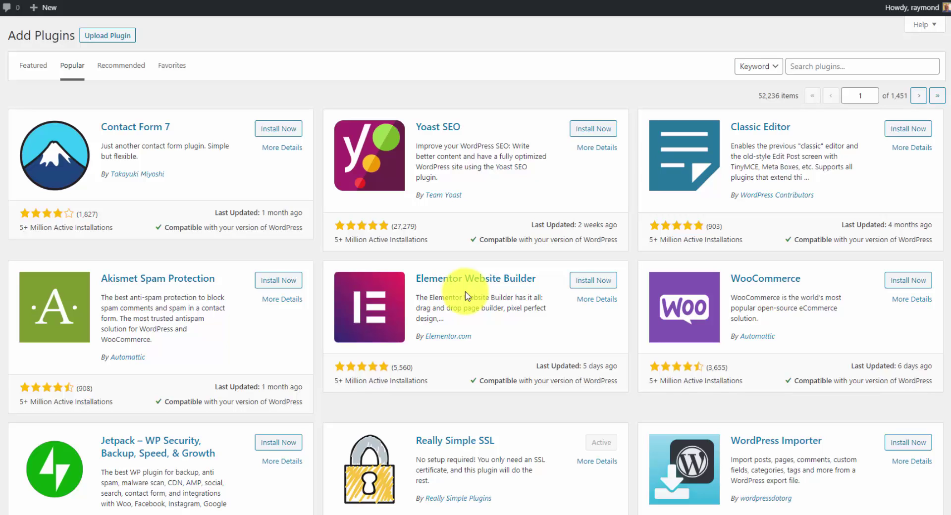
pyautogui.scroll(-4, 465, 291)
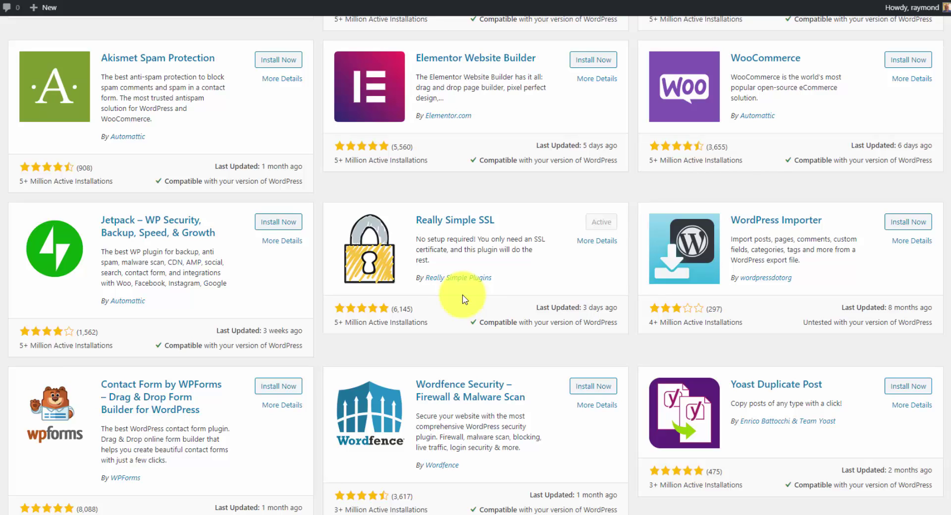
pyautogui.scroll(5, 463, 238)
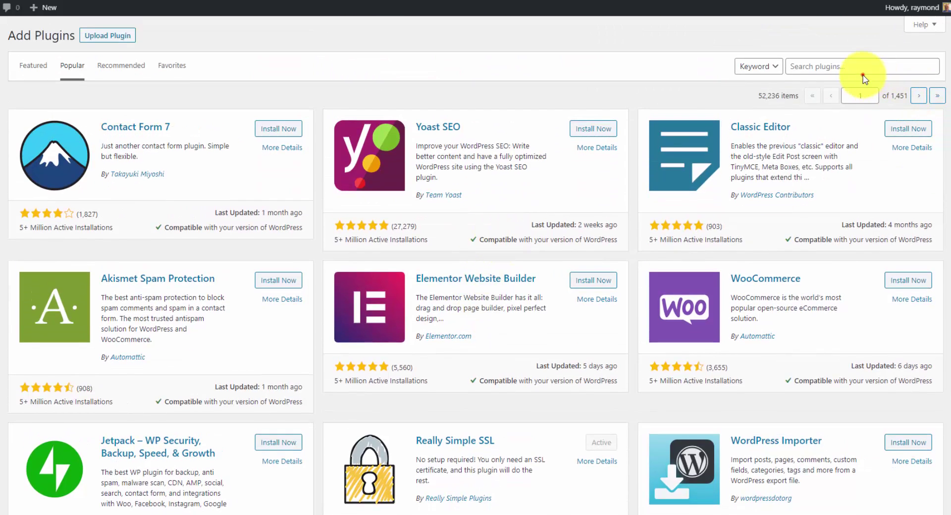
# - Search the WordPress plugins for "instagram" and highlight the active installations of Smash Balloon Social Photo Feed
pyautogui.click(861, 70)
pyautogui.write('inst')
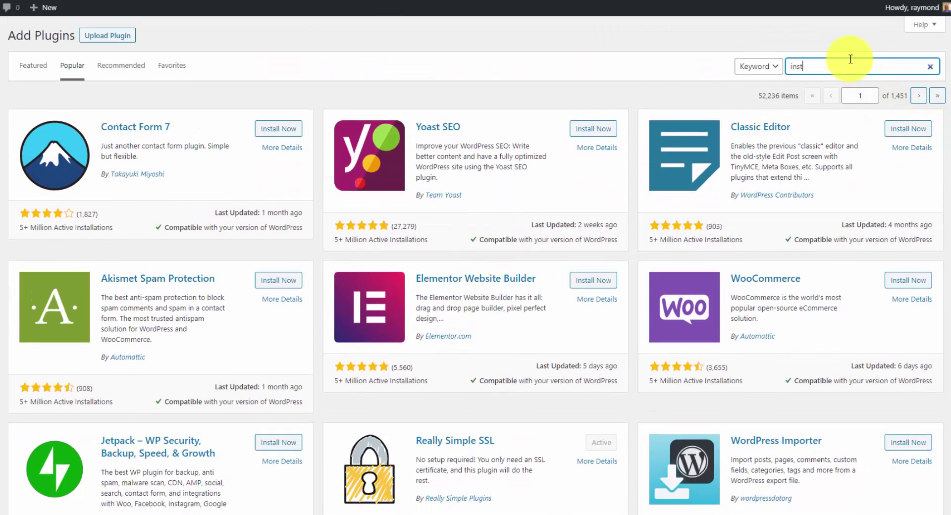
pyautogui.write('agram')
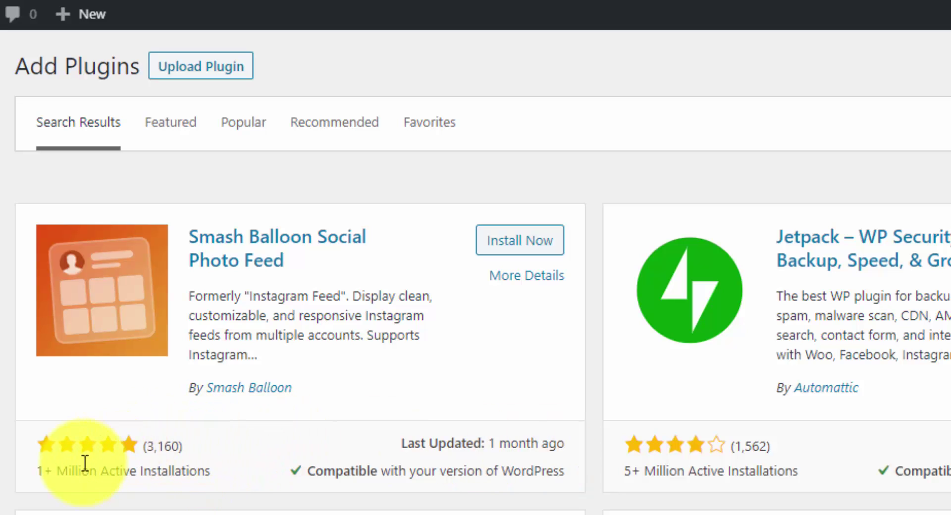
pyautogui.moveTo(37, 471); pyautogui.dragTo(208, 481)
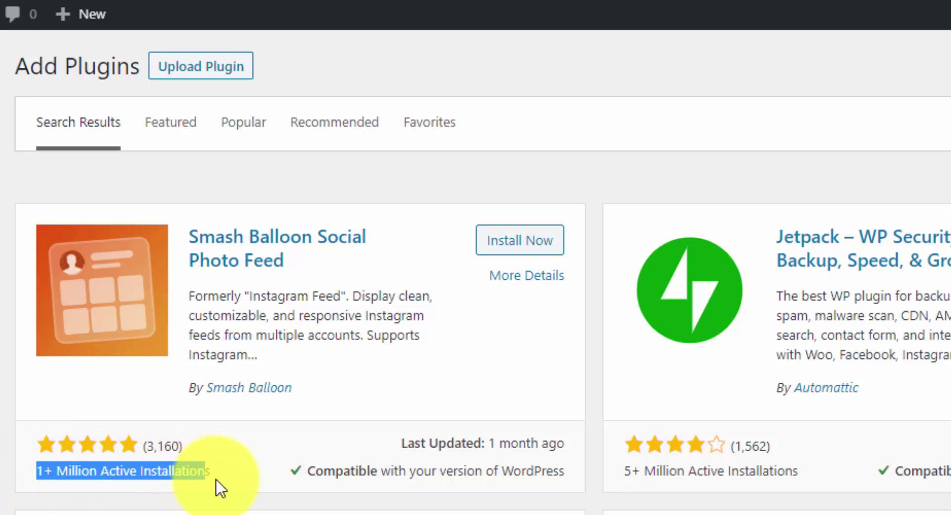
pyautogui.click(211, 472)
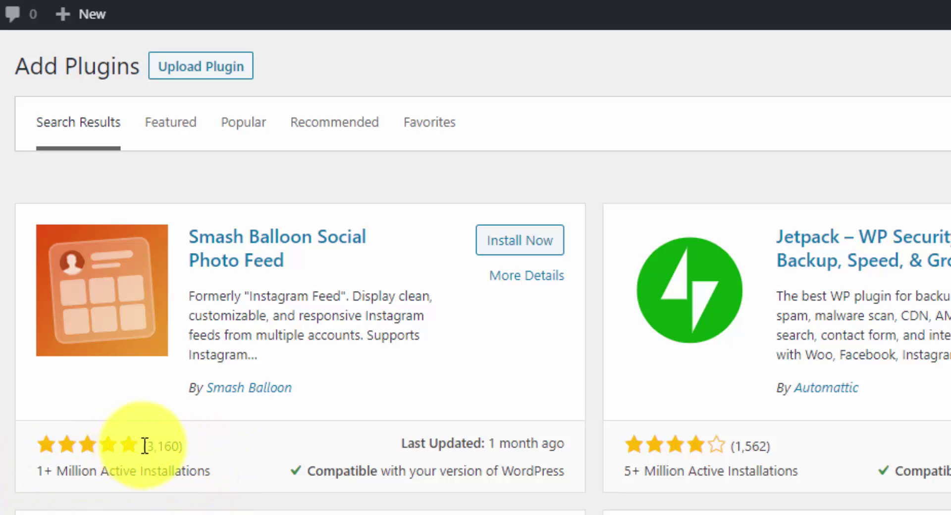
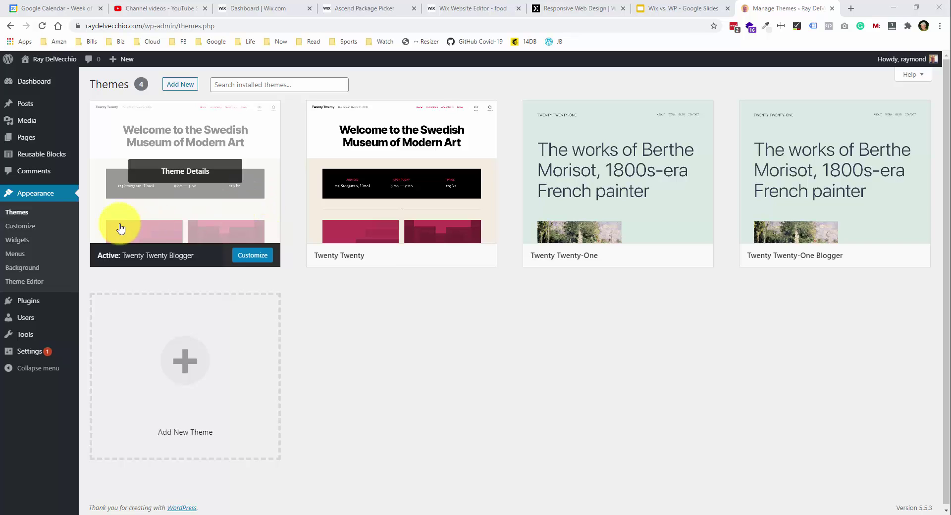
# - Review the Site Identity and Colors settings in the theme Customizer and leave it without publishing
pyautogui.click(30, 229)
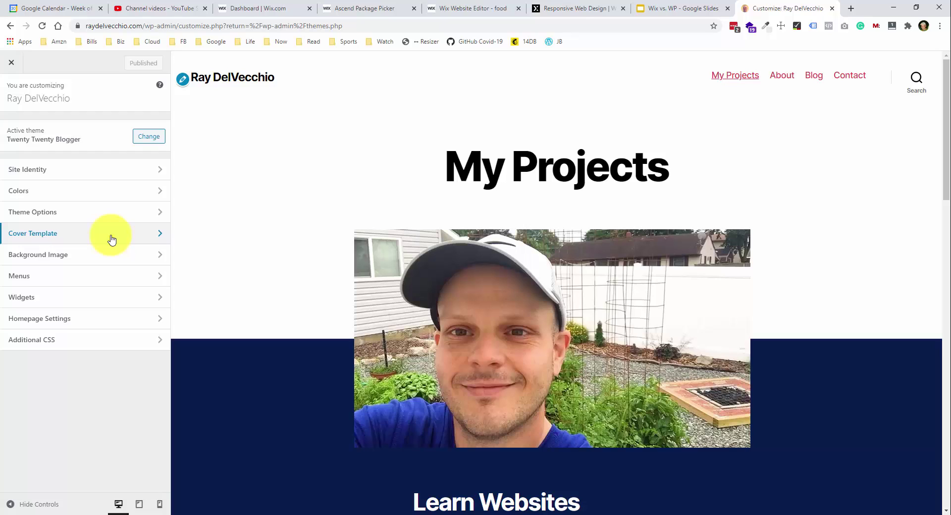
pyautogui.click(73, 173)
pyautogui.click(82, 182)
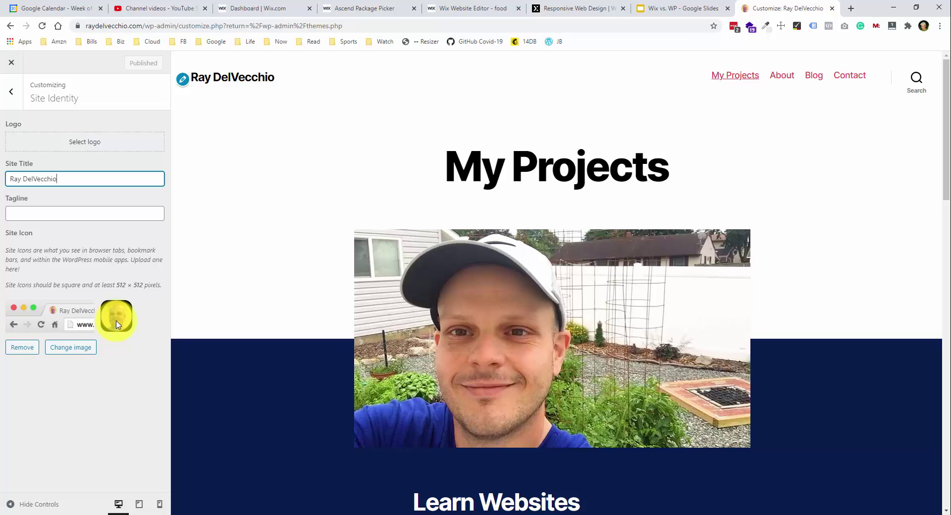
pyautogui.click(10, 99)
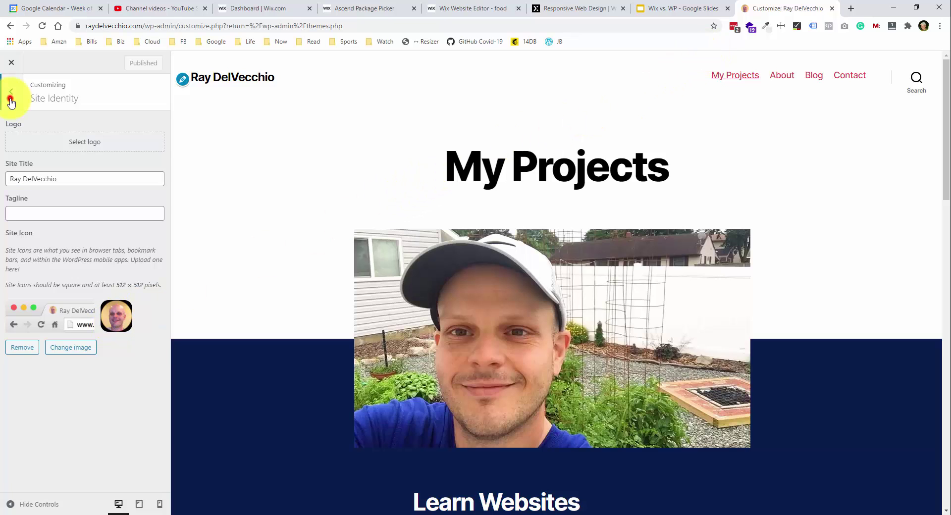
pyautogui.click(69, 192)
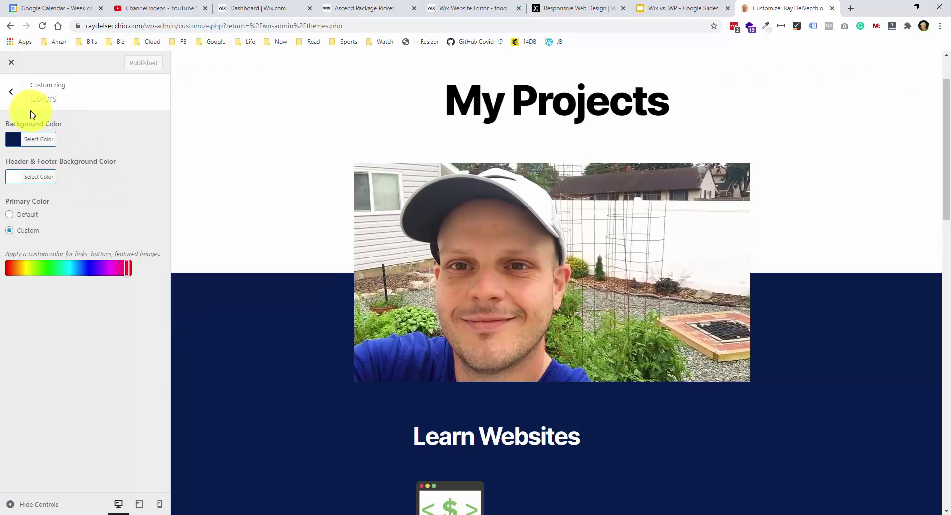
pyautogui.click(10, 102)
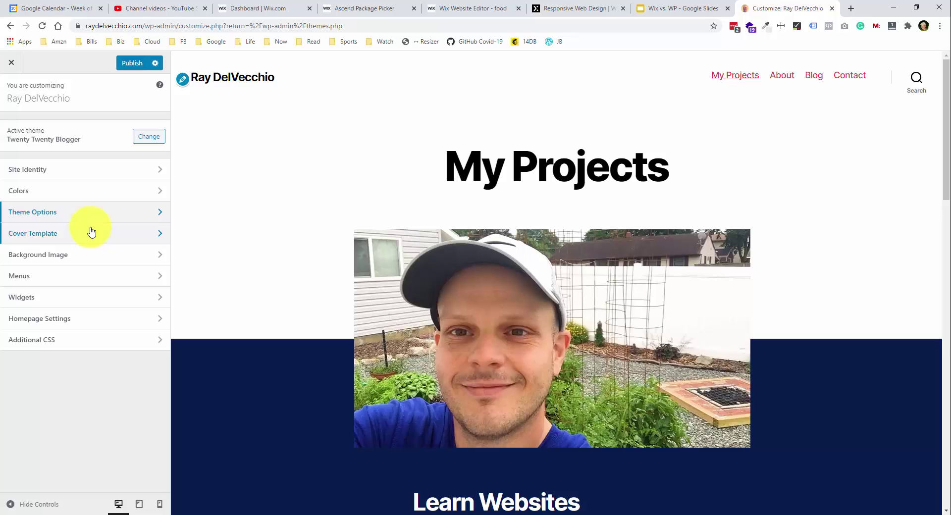
pyautogui.click(11, 63)
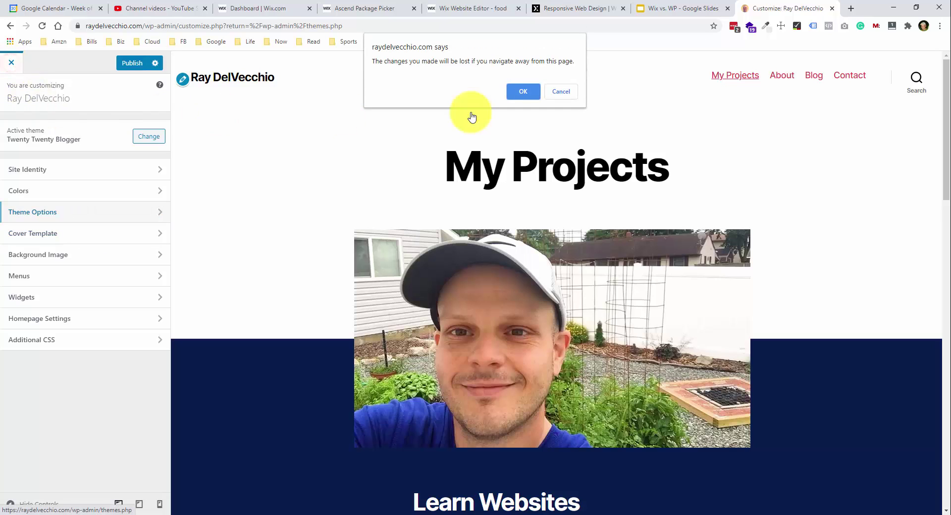
pyautogui.click(520, 91)
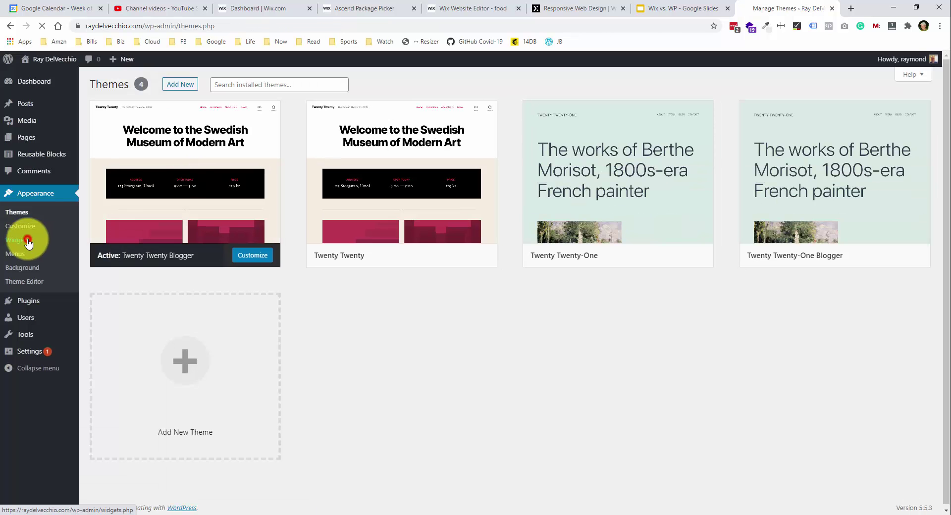
# - Open the Widgets page and inspect the Custom HTML and Archives widgets in the Footer #1 area
pyautogui.click(28, 242)
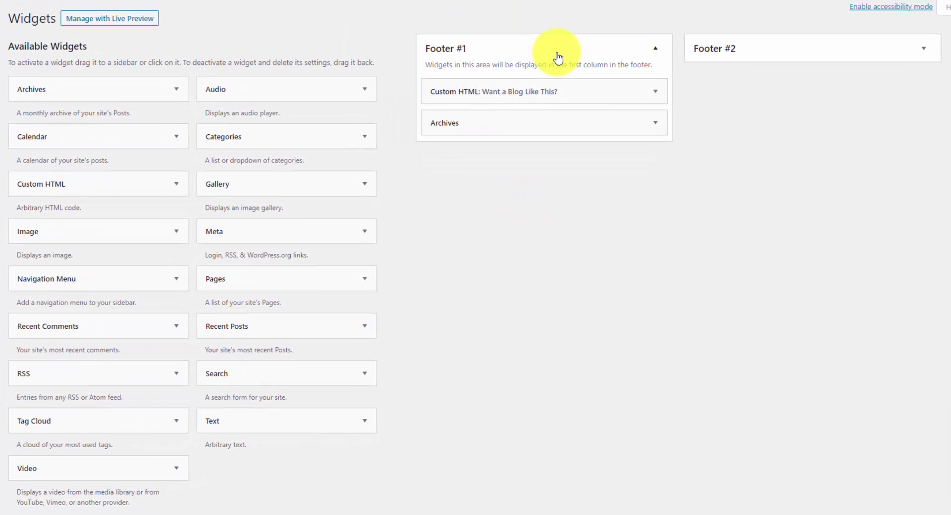
pyautogui.click(558, 55)
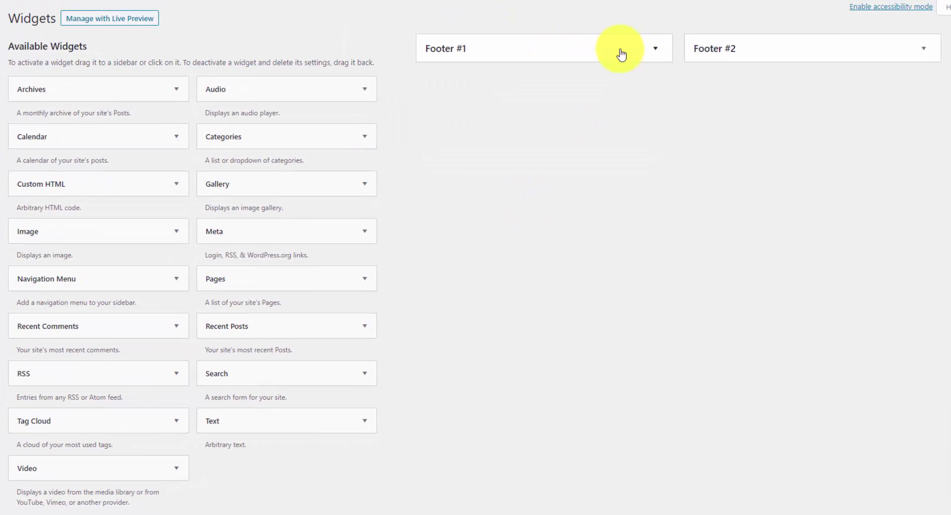
pyautogui.click(664, 47)
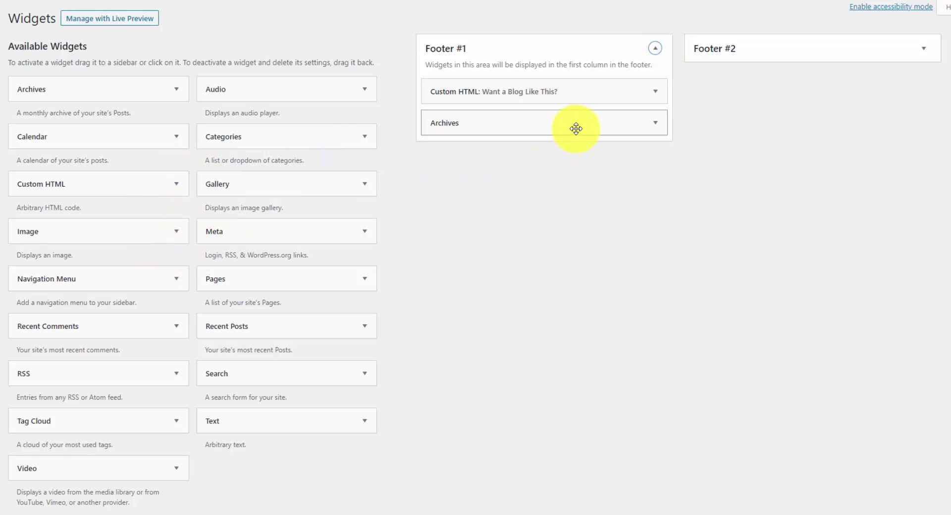
pyautogui.click(625, 93)
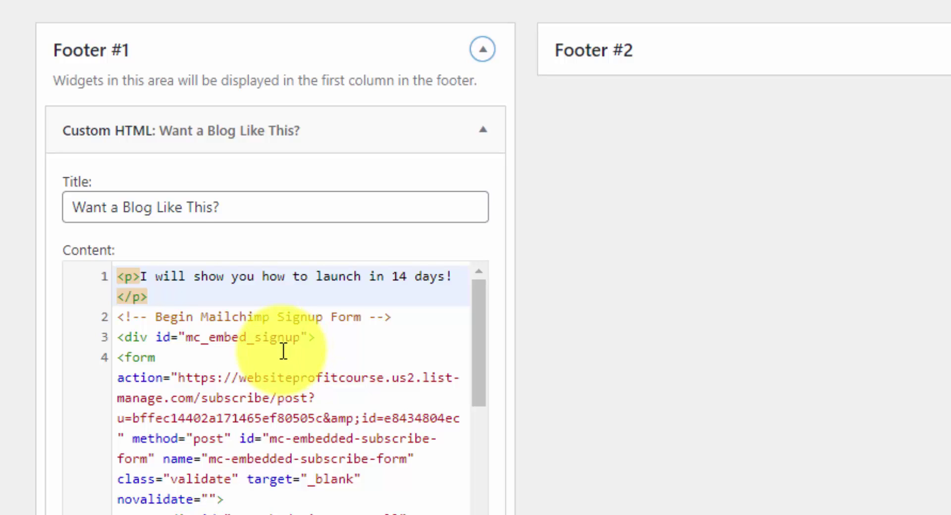
pyautogui.click(396, 139)
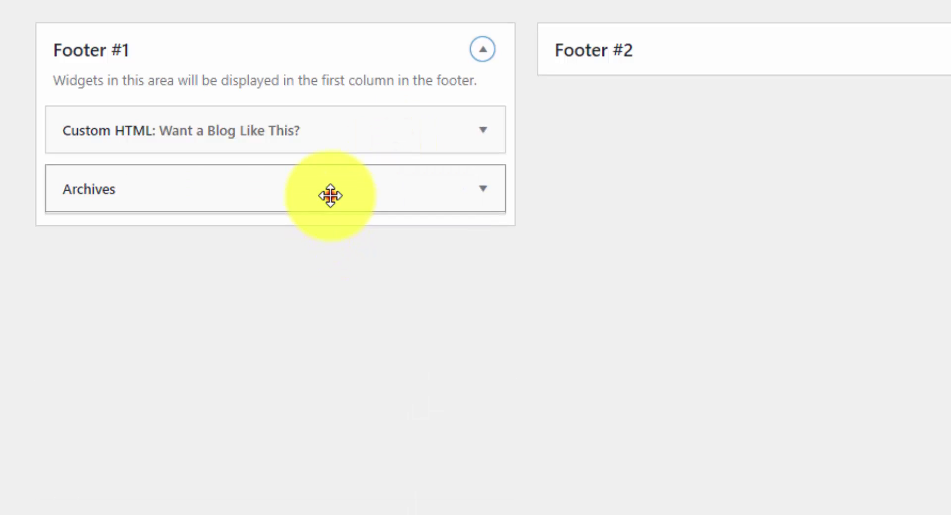
pyautogui.click(330, 195)
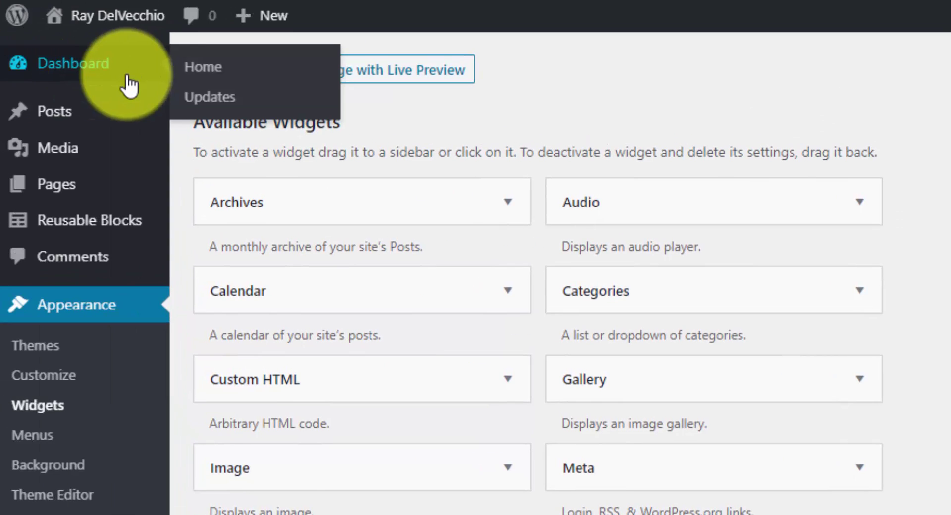
# - View the live site in a separate browser tab and highlight the "Want a Blog Like This?" signup form and Archives section in its footer
pyautogui.moveTo(121, 20)
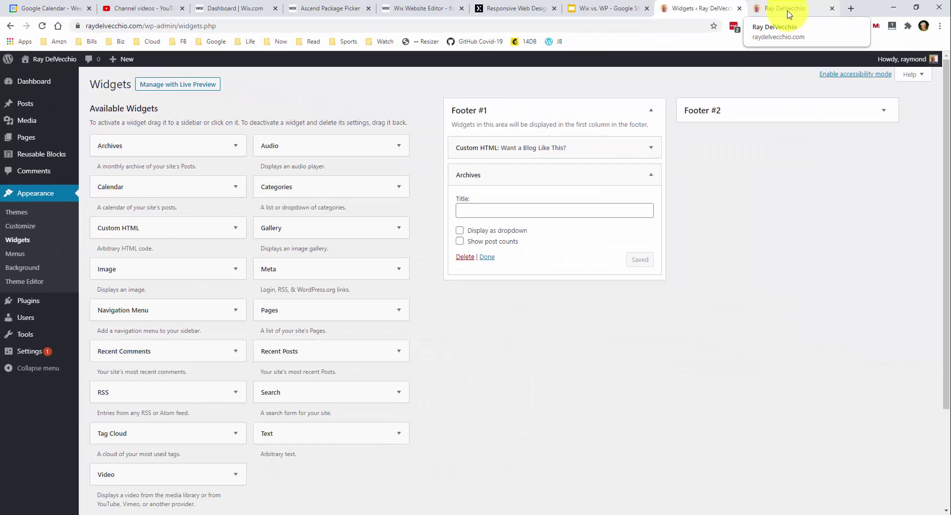
pyautogui.click(773, 8)
pyautogui.scroll(-5, 536, 310)
pyautogui.scroll(-15, 536, 311)
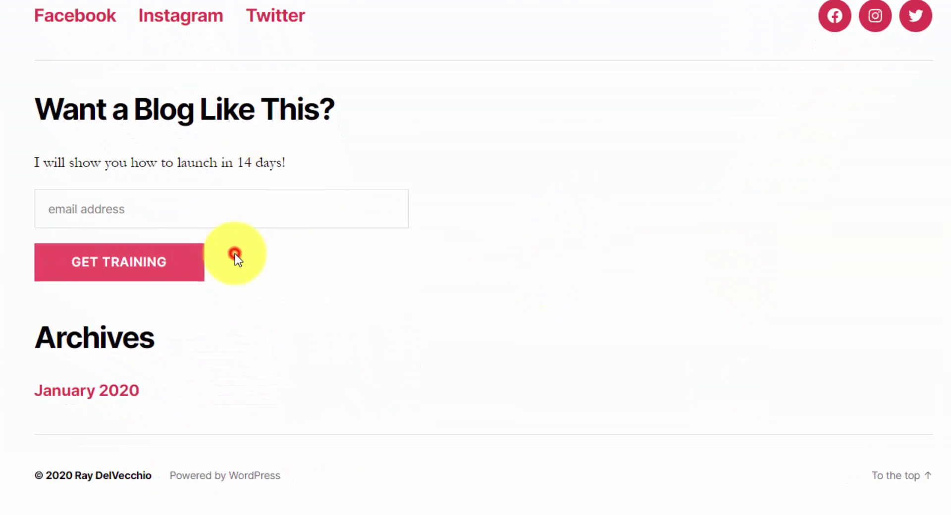
pyautogui.moveTo(235, 254); pyautogui.dragTo(34, 91)
pyautogui.click(40, 99)
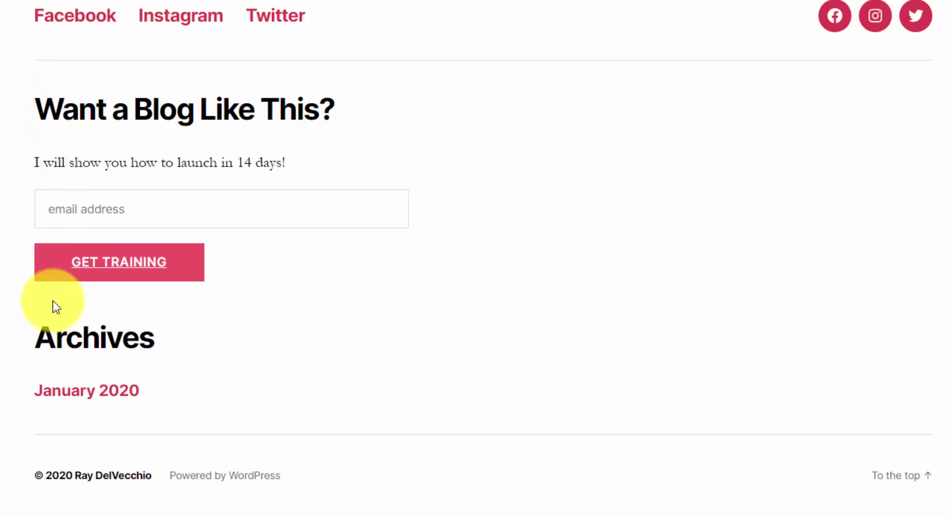
pyautogui.moveTo(38, 332); pyautogui.dragTo(215, 377)
pyautogui.click(159, 332)
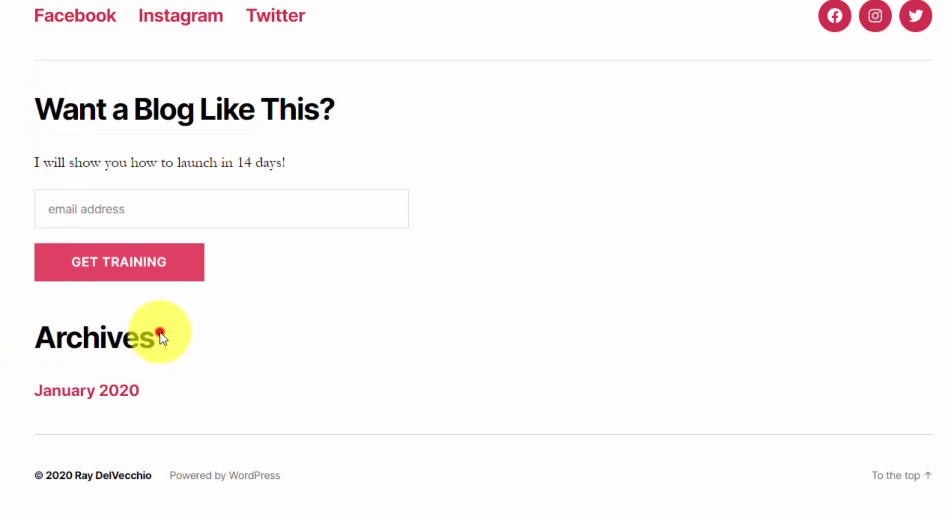